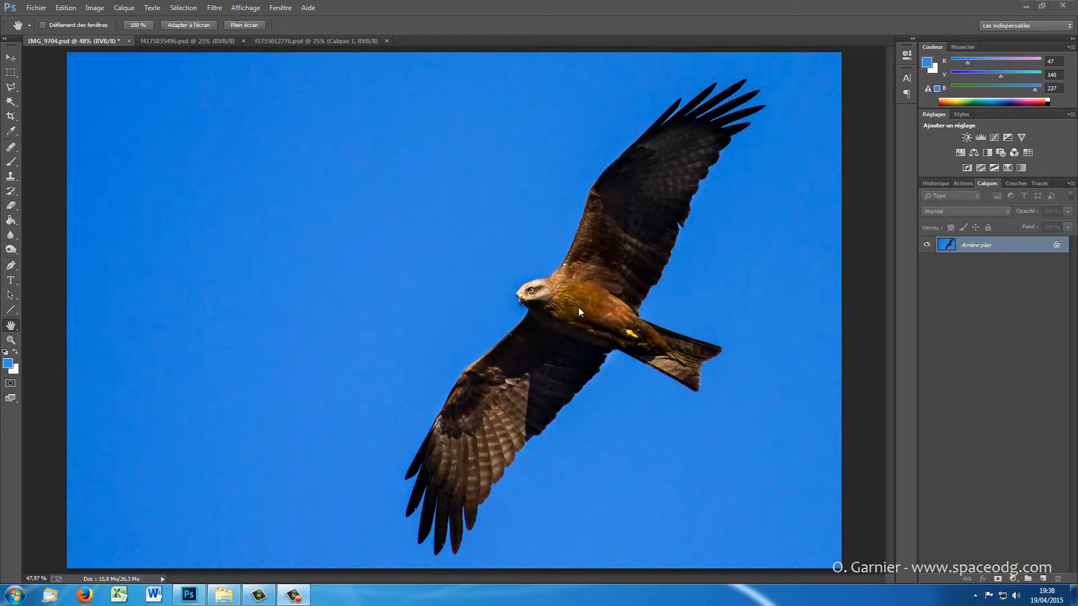
Select the blue sky around the bird with the Magic Wand at a tolerance of 32.
{"action": "key", "text": "ctrl+z"}
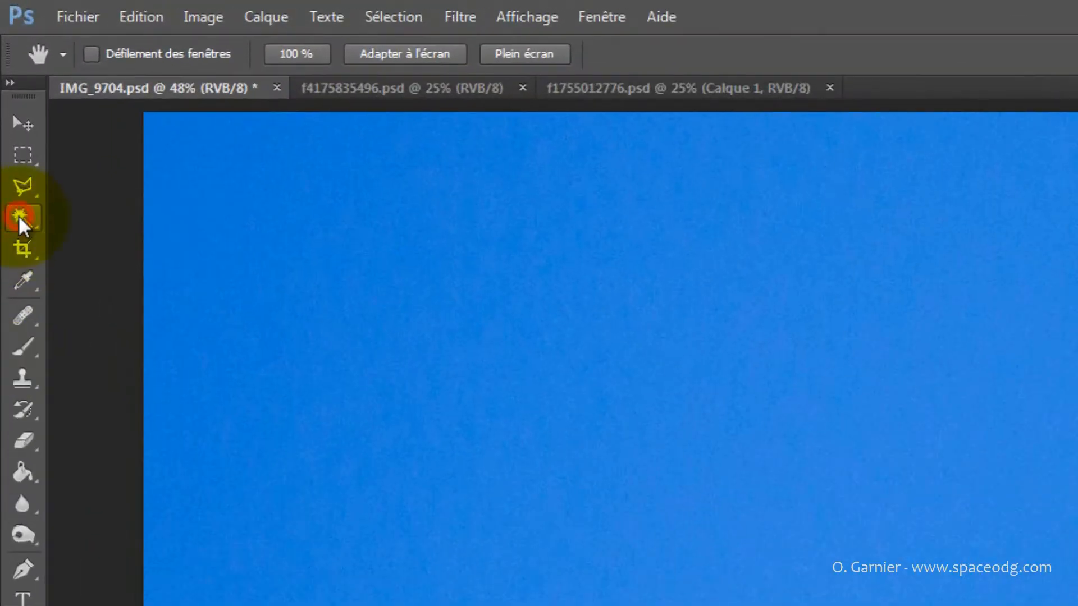
{"action": "left_click", "coordinate": [419, 374]}
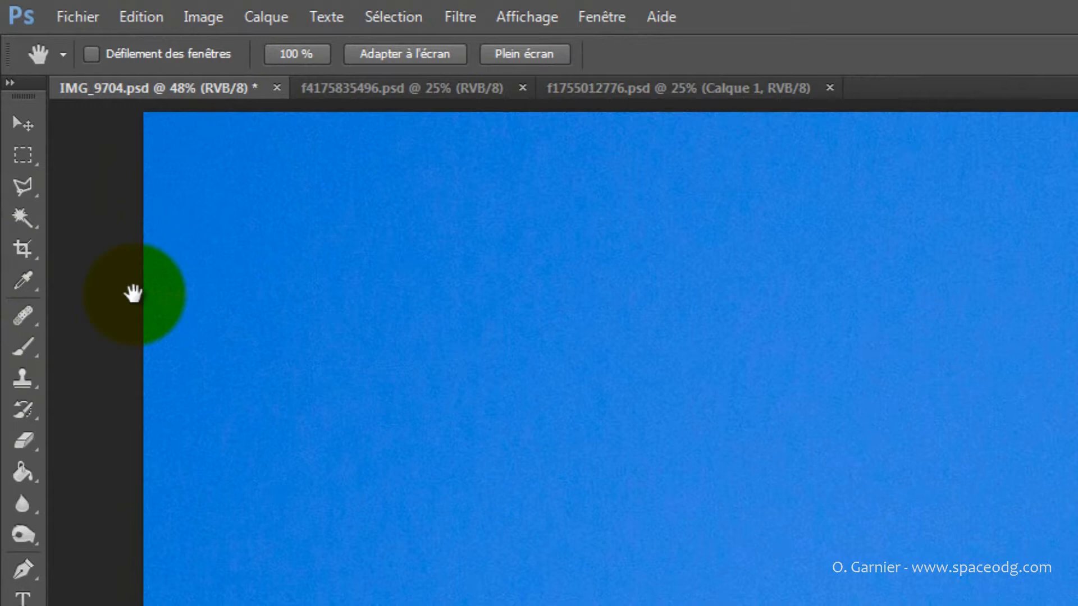
{"action": "left_click", "coordinate": [24, 217]}
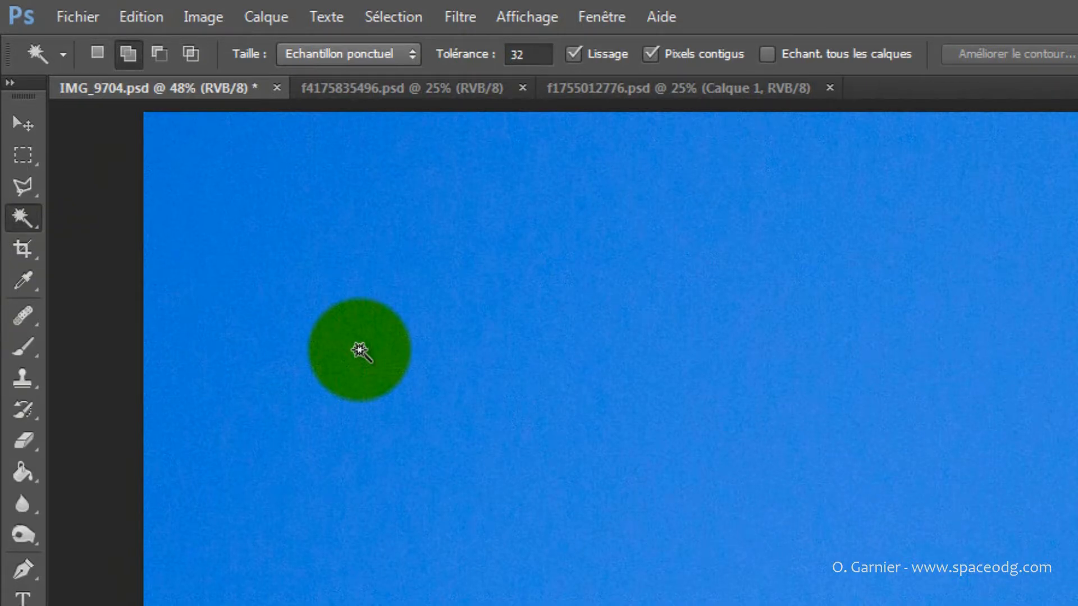
{"action": "left_click", "coordinate": [360, 351]}
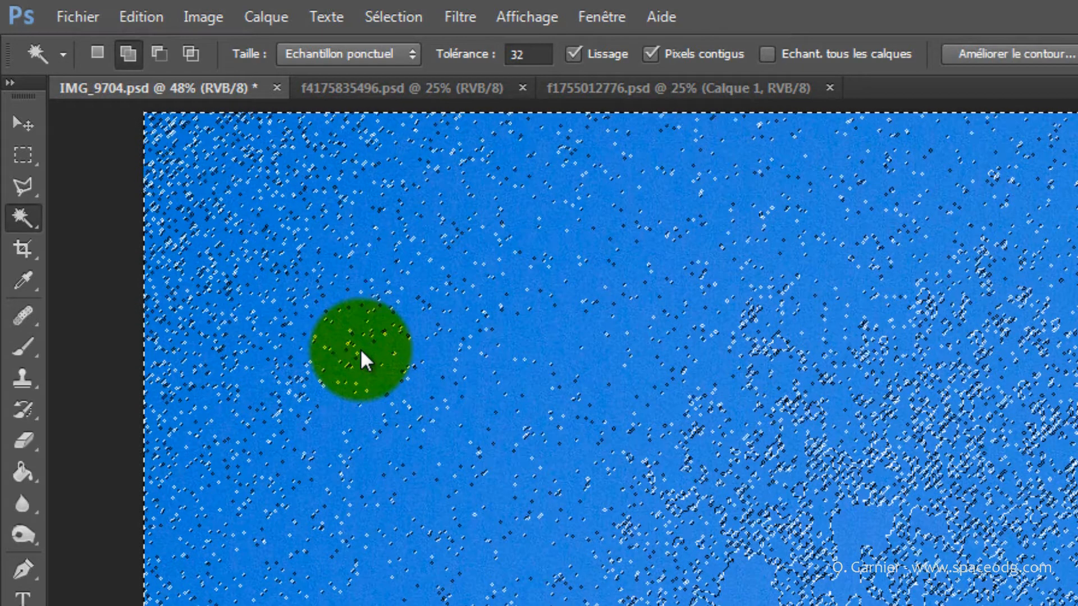
Raise the Magic Wand tolerance to 42 and add the sky near the lower wing to the selection.
{"action": "left_click", "coordinate": [525, 53]}
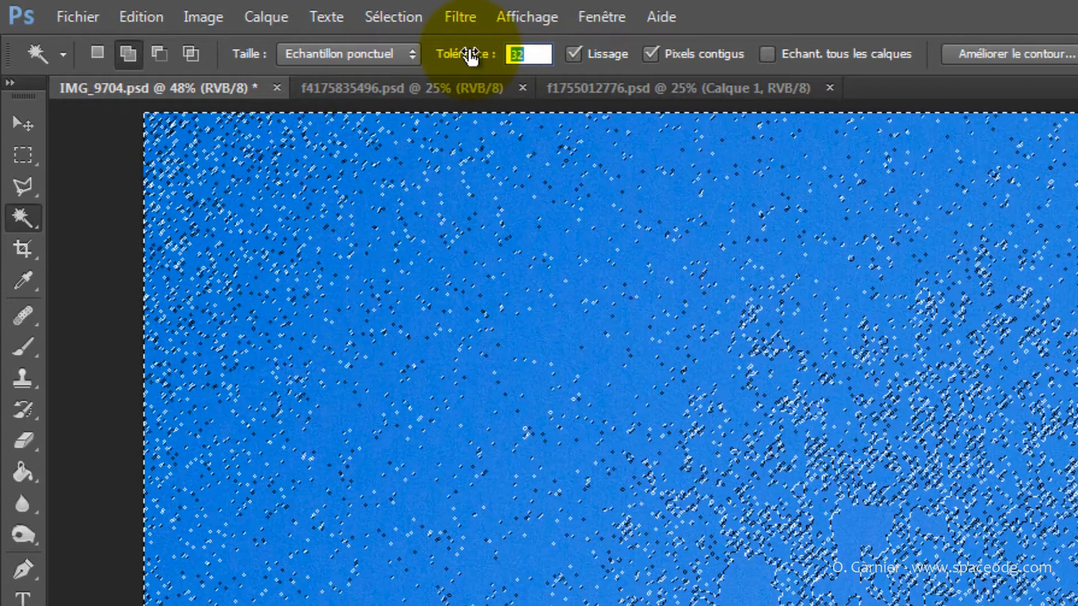
{"action": "type", "text": "42"}
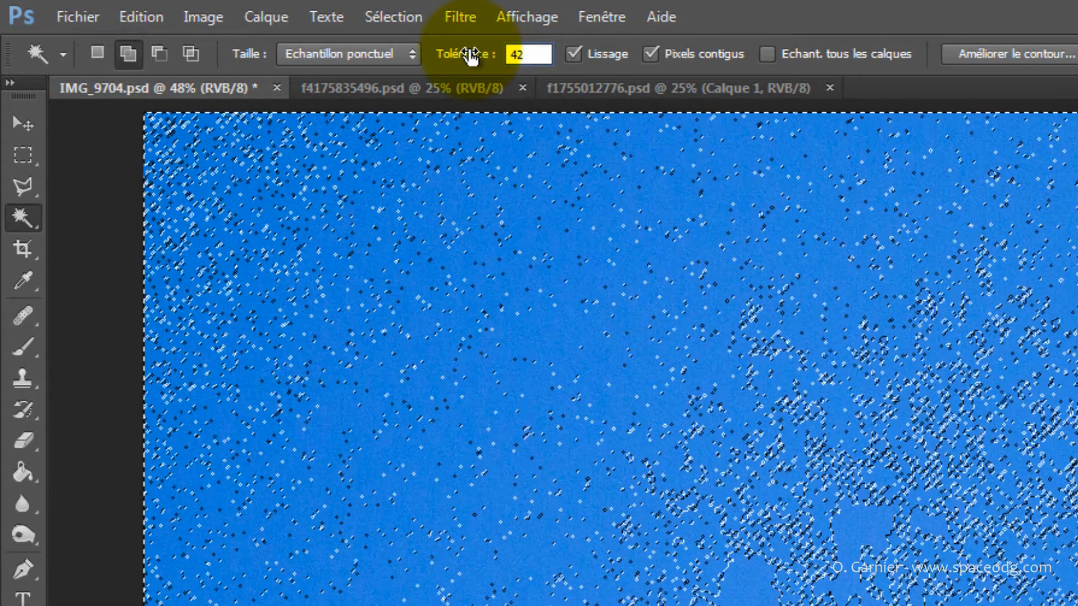
{"action": "left_click", "coordinate": [187, 173]}
{"action": "left_click", "coordinate": [485, 396]}
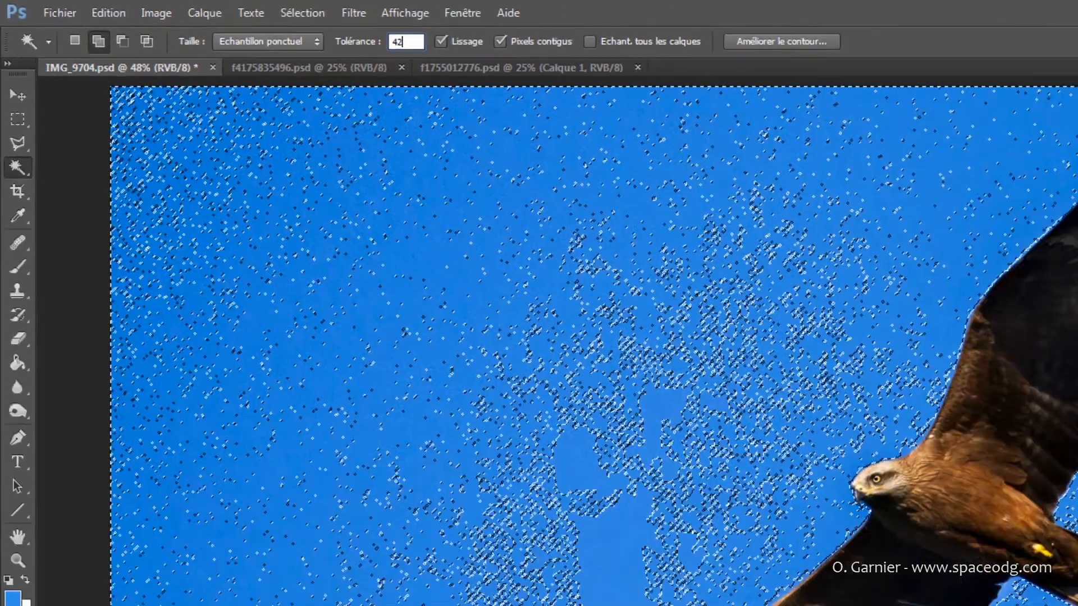
{"action": "left_click", "coordinate": [695, 503]}
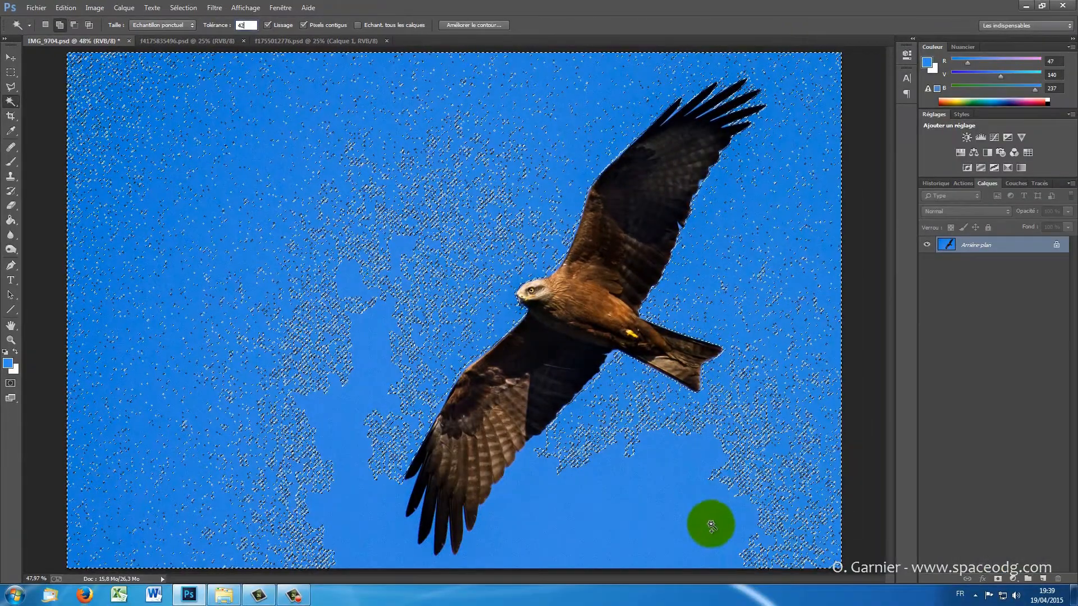
{"action": "left_click", "coordinate": [60, 25]}
{"action": "left_click", "coordinate": [147, 161]}
{"action": "mouse_move", "coordinate": [147, 161]}
{"action": "left_mouse_down"}
{"action": "mouse_move", "coordinate": [210, 178]}
{"action": "mouse_move", "coordinate": [238, 202]}
{"action": "mouse_move", "coordinate": [359, 503]}
{"action": "left_mouse_up"}
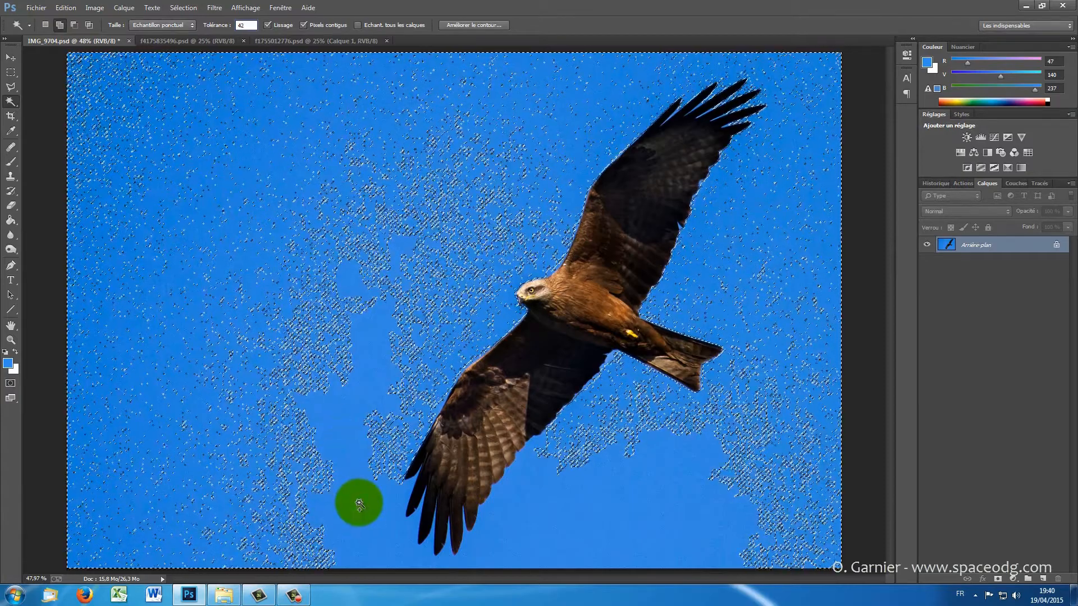
{"action": "left_click", "coordinate": [359, 503]}
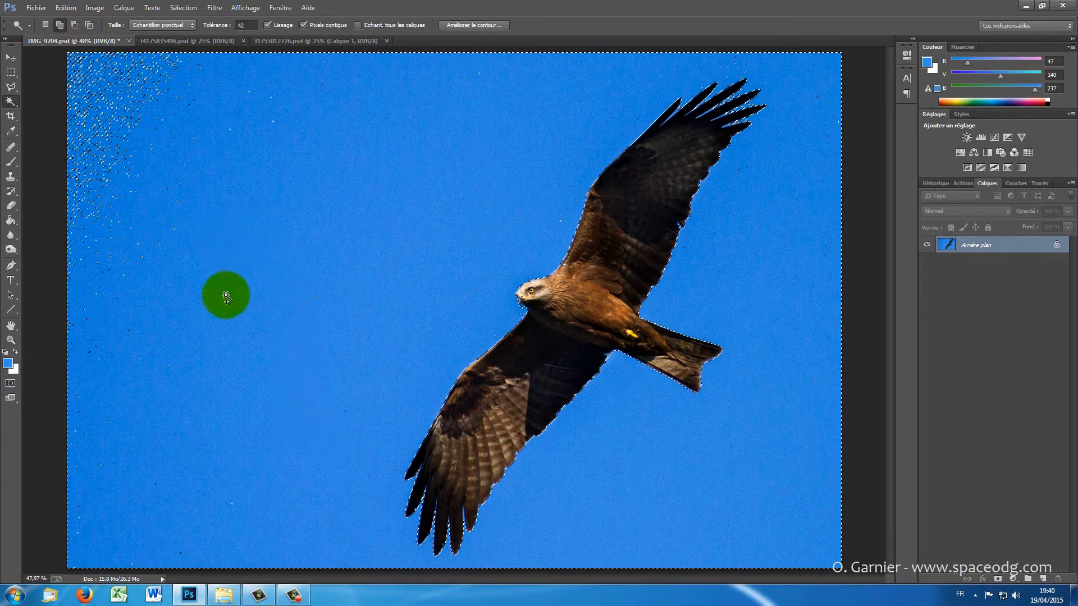
Add the remaining unselected sky spots to the selection and set the Magic Wand tolerance back to 32.
{"action": "left_click", "coordinate": [242, 24]}
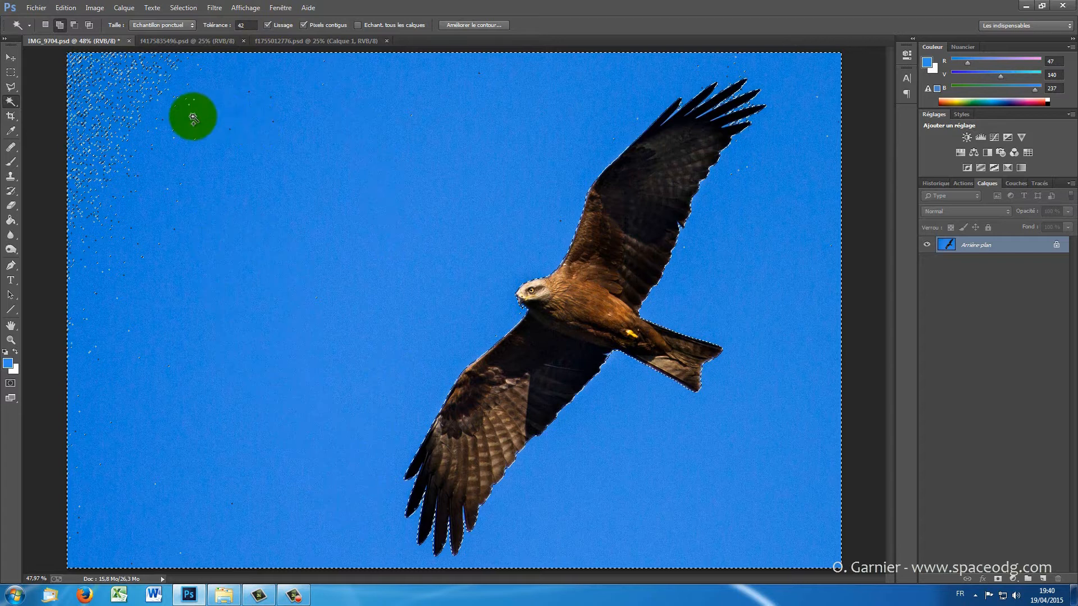
{"action": "left_click", "coordinate": [102, 104]}
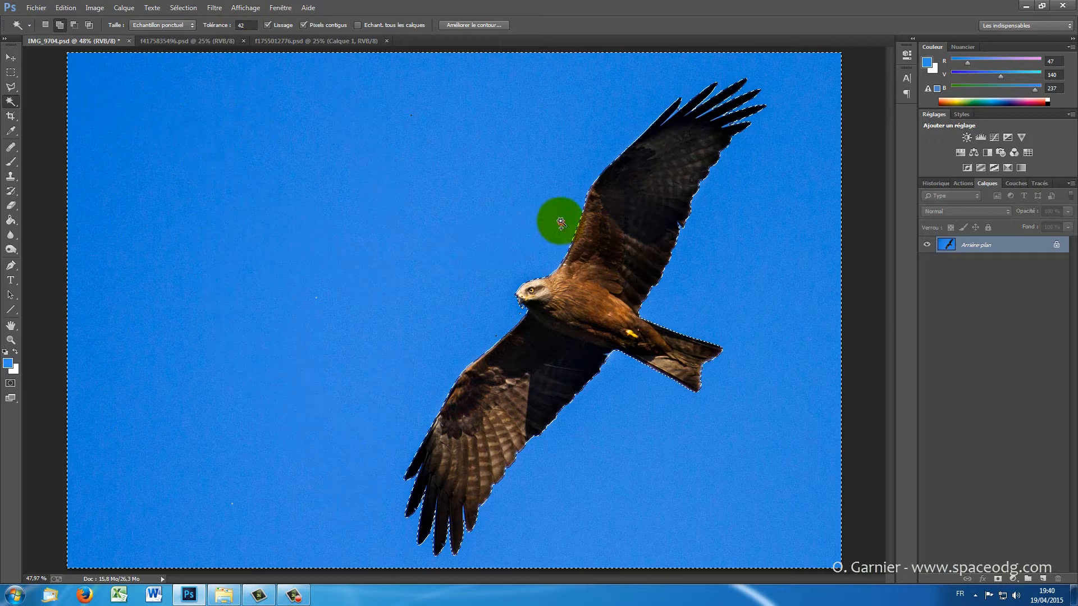
{"action": "left_click", "coordinate": [410, 112]}
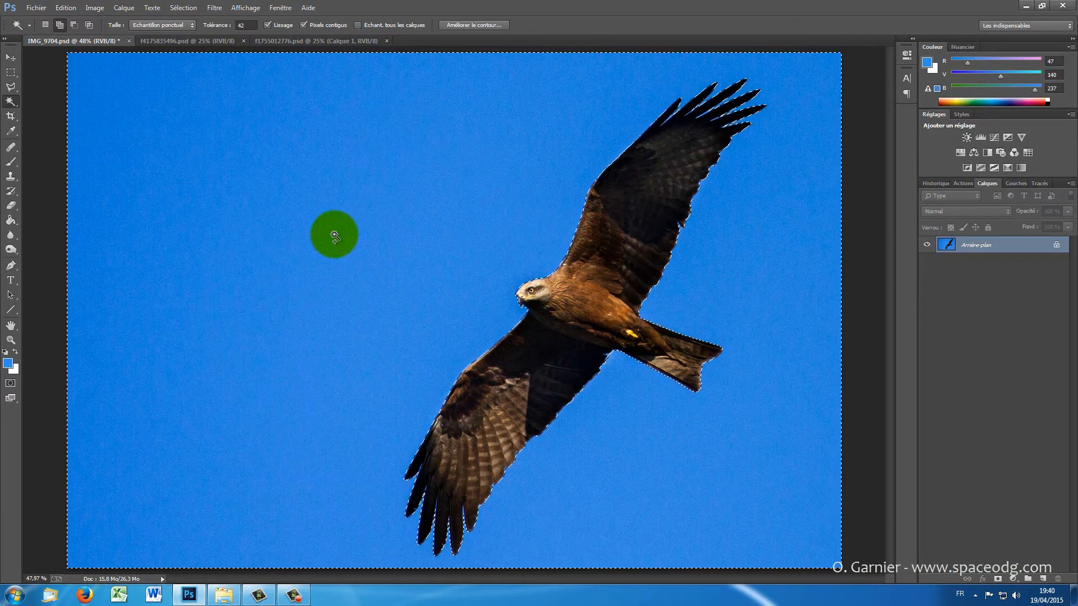
{"action": "double_click", "coordinate": [243, 25]}
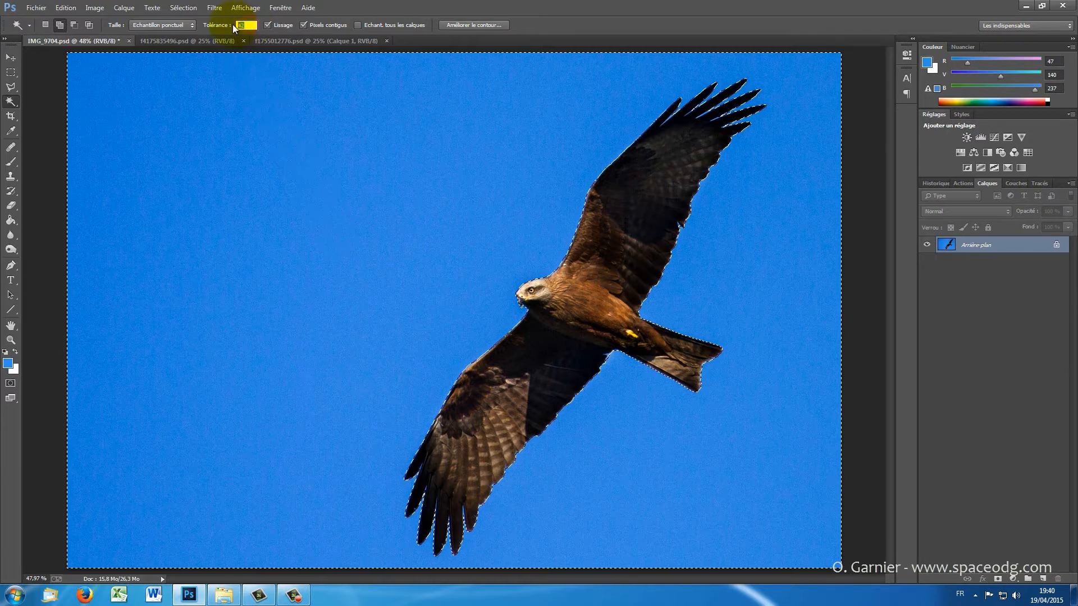
{"action": "type", "text": "32"}
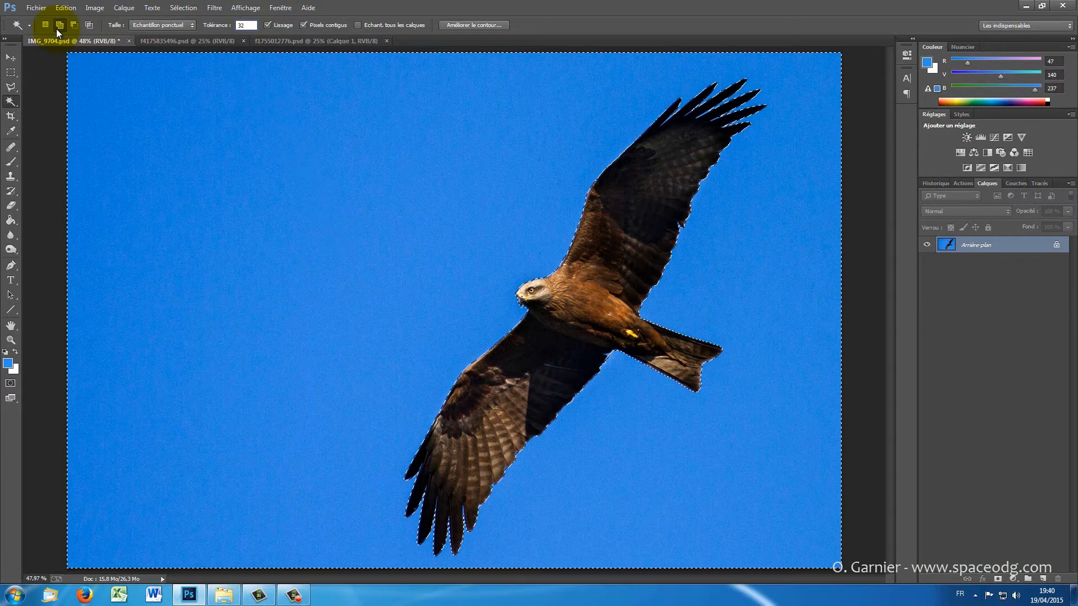
Examine the selection edge up close where the lower wing meets the bird's body.
{"action": "left_click", "coordinate": [11, 339]}
{"action": "left_click", "coordinate": [625, 364]}
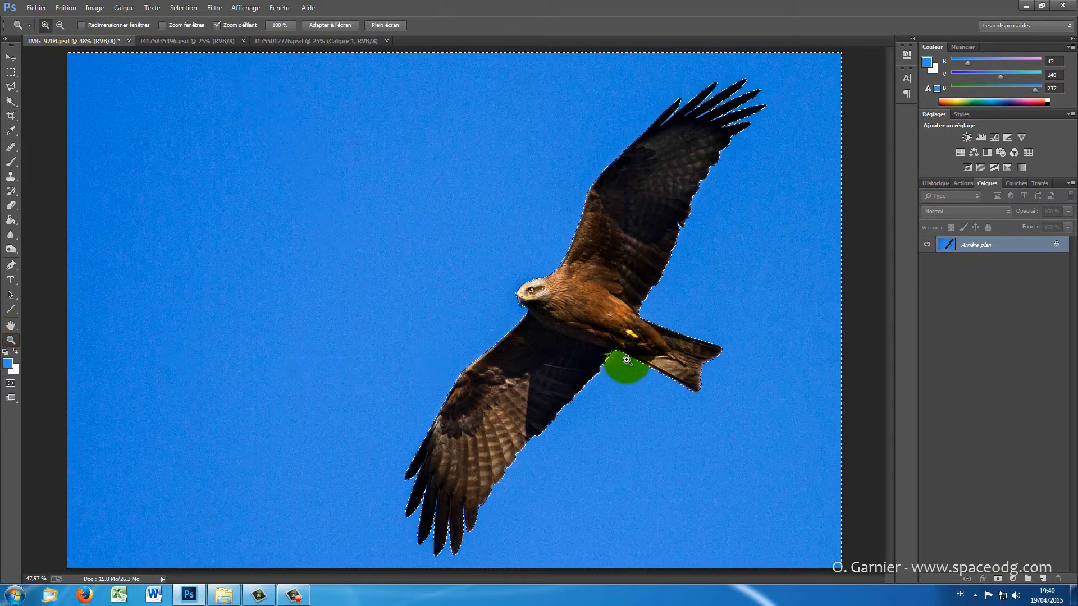
{"action": "left_click_drag", "start_coordinate": [627, 360], "coordinate": [617, 353]}
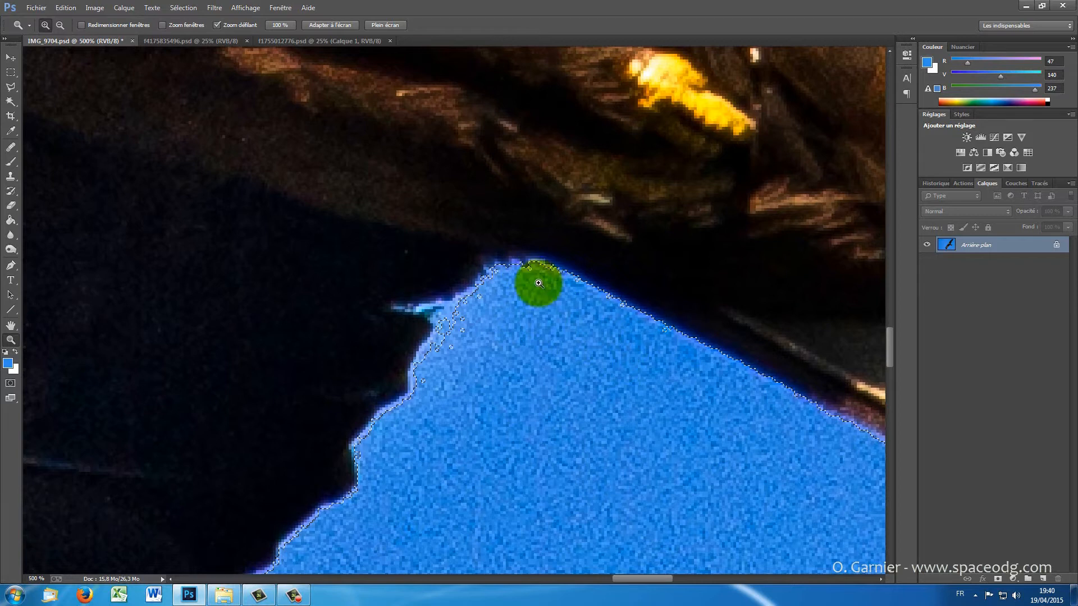
{"action": "double_click", "coordinate": [12, 326]}
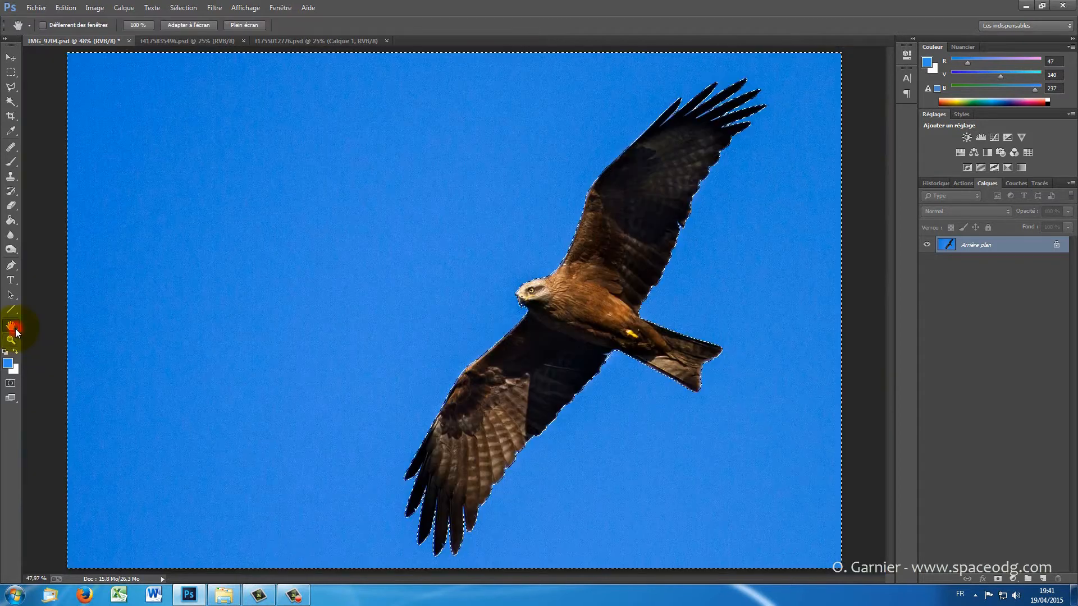
{"action": "left_click_drag", "start_coordinate": [349, 224], "coordinate": [203, 46]}
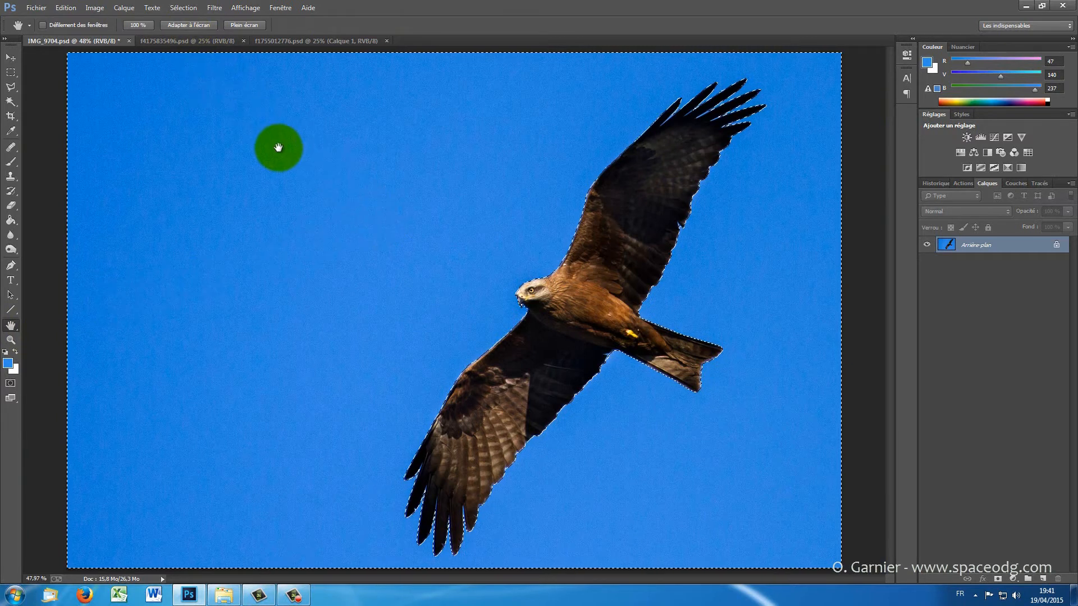
{"action": "left_click_drag", "start_coordinate": [279, 148], "coordinate": [279, 148]}
{"action": "mouse_move", "coordinate": [181, 160]}
{"action": "left_mouse_down"}
{"action": "mouse_move", "coordinate": [199, 144]}
{"action": "mouse_move", "coordinate": [227, 151]}
{"action": "mouse_move", "coordinate": [191, 146]}
{"action": "left_mouse_up"}
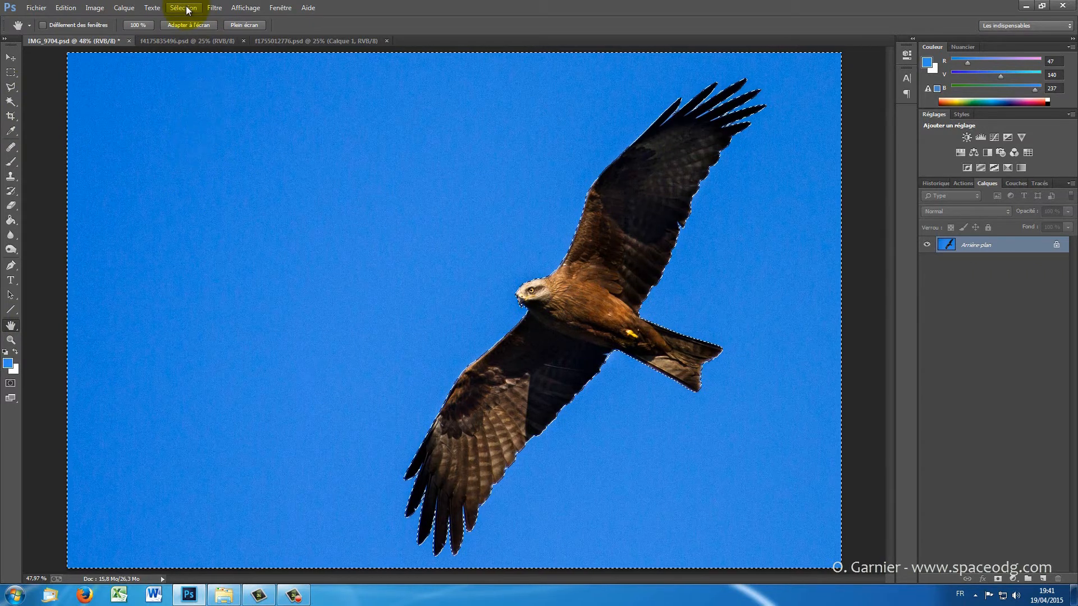
{"action": "left_click_drag", "start_coordinate": [187, 75], "coordinate": [314, 123]}
{"action": "left_click_drag", "start_coordinate": [256, 165], "coordinate": [283, 156]}
Clear the current selection and start a Color Range selection with a tolerance of 32.
{"action": "left_click", "coordinate": [190, 9]}
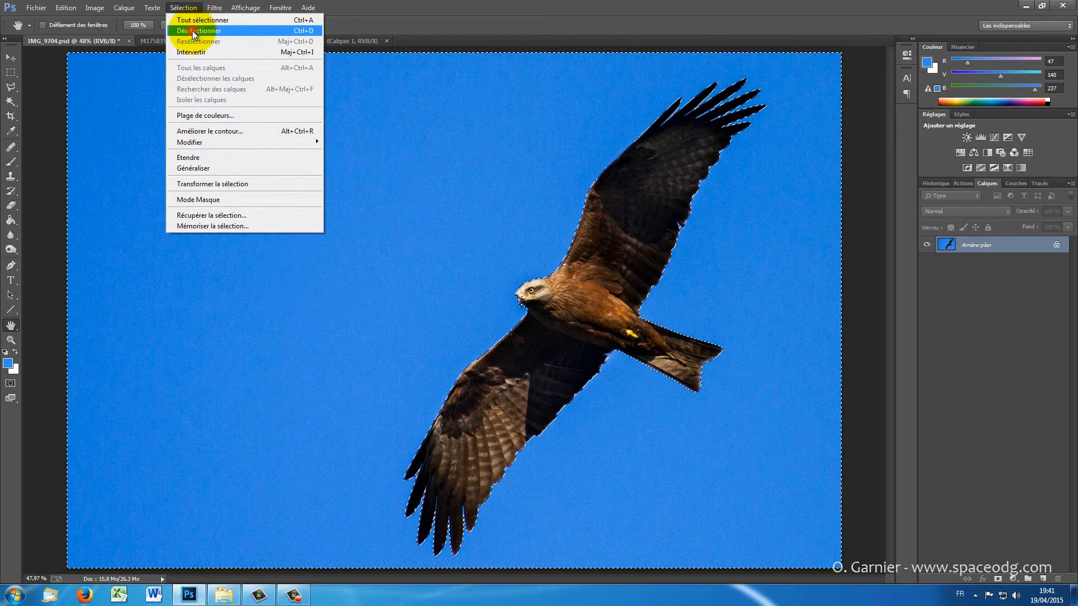
{"action": "left_click", "coordinate": [193, 31]}
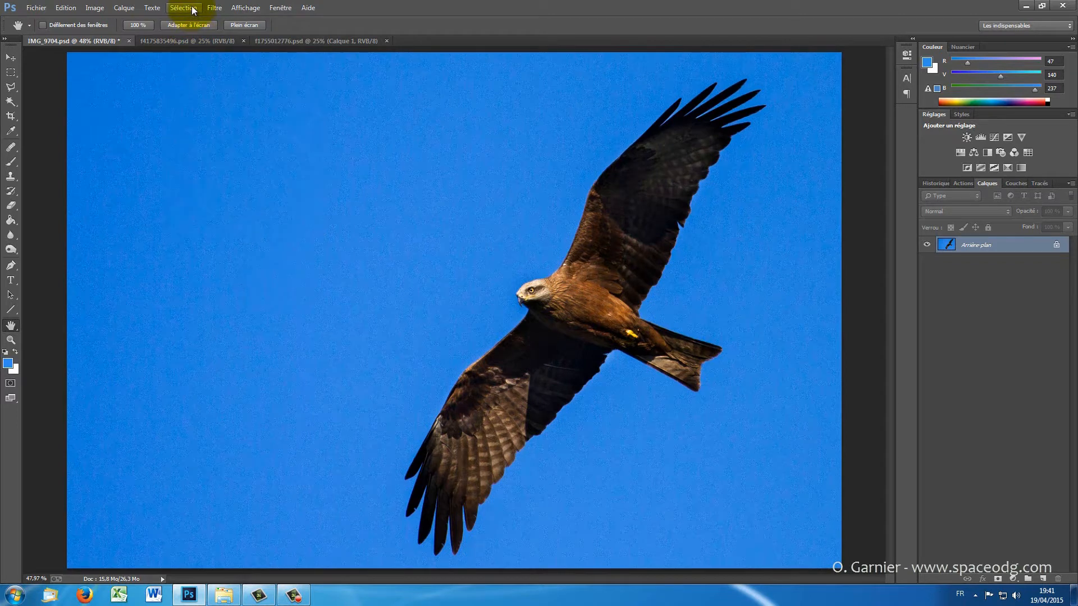
{"action": "left_click", "coordinate": [192, 10]}
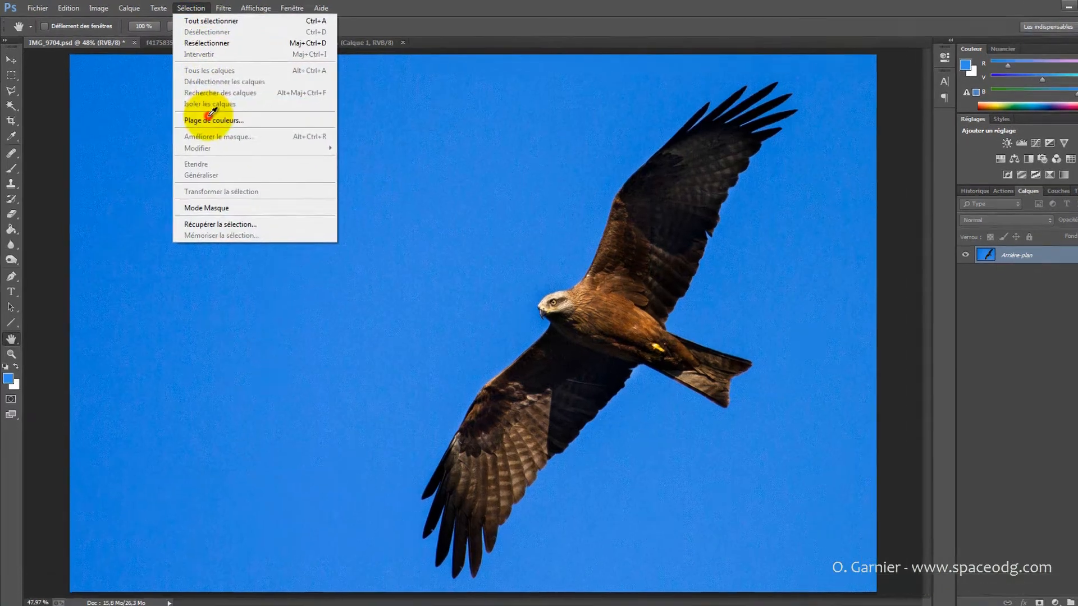
{"action": "left_click", "coordinate": [213, 119]}
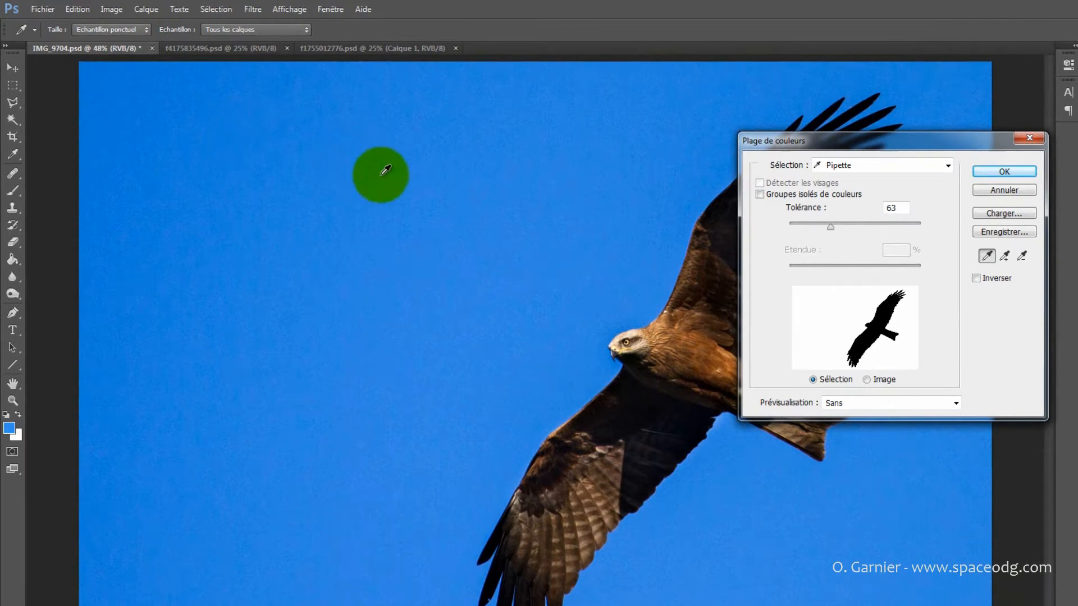
{"action": "double_click", "coordinate": [894, 208]}
{"action": "type", "text": "32"}
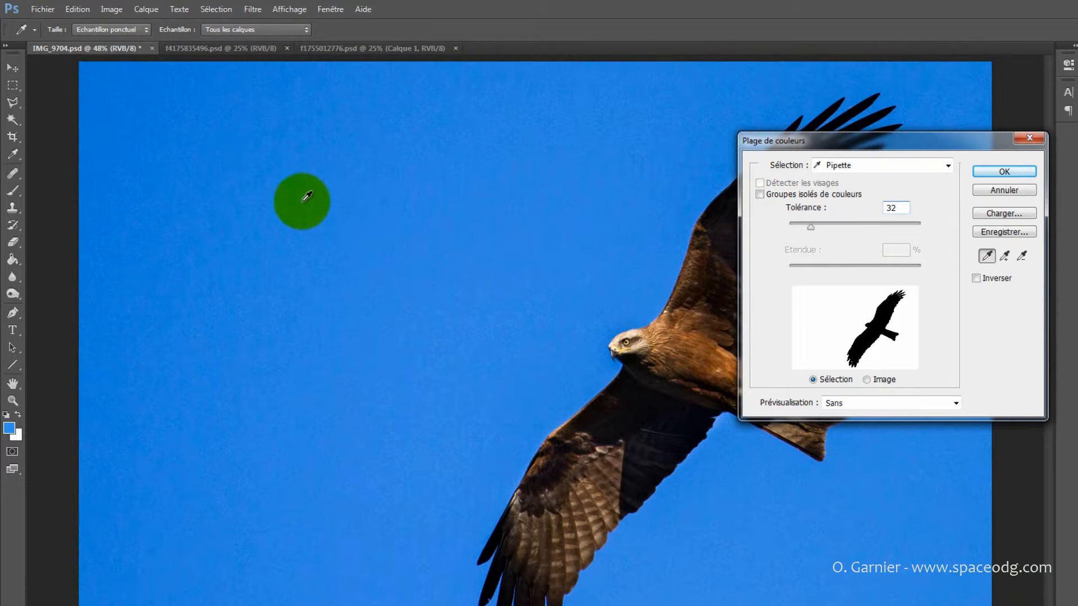
Sample the blue sky, add further samples across the whole background, and apply the colour range as a selection.
{"action": "left_click", "coordinate": [258, 168]}
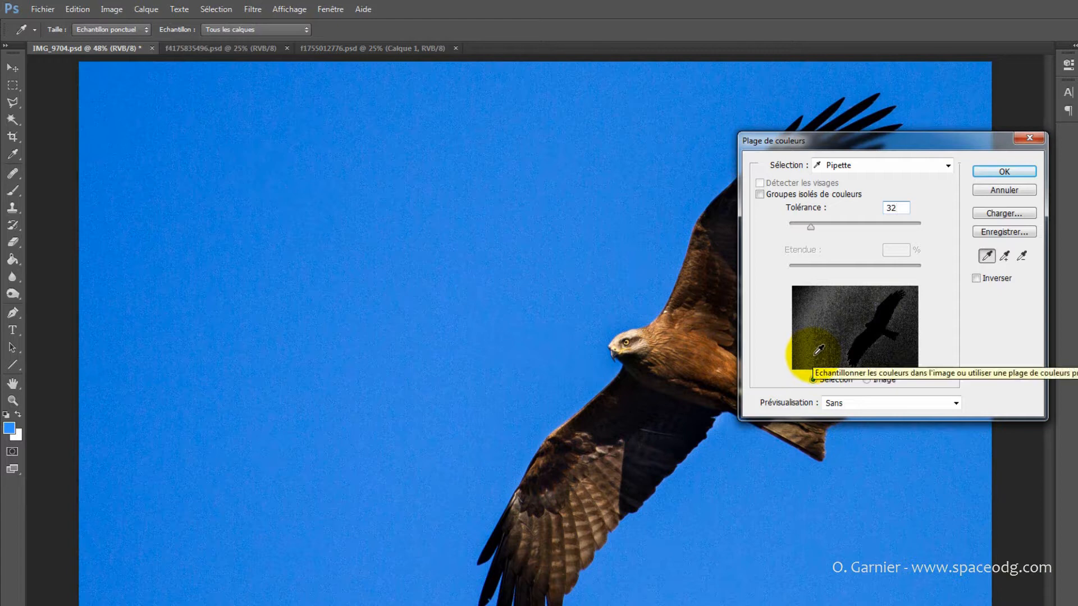
{"action": "left_click", "coordinate": [1004, 257]}
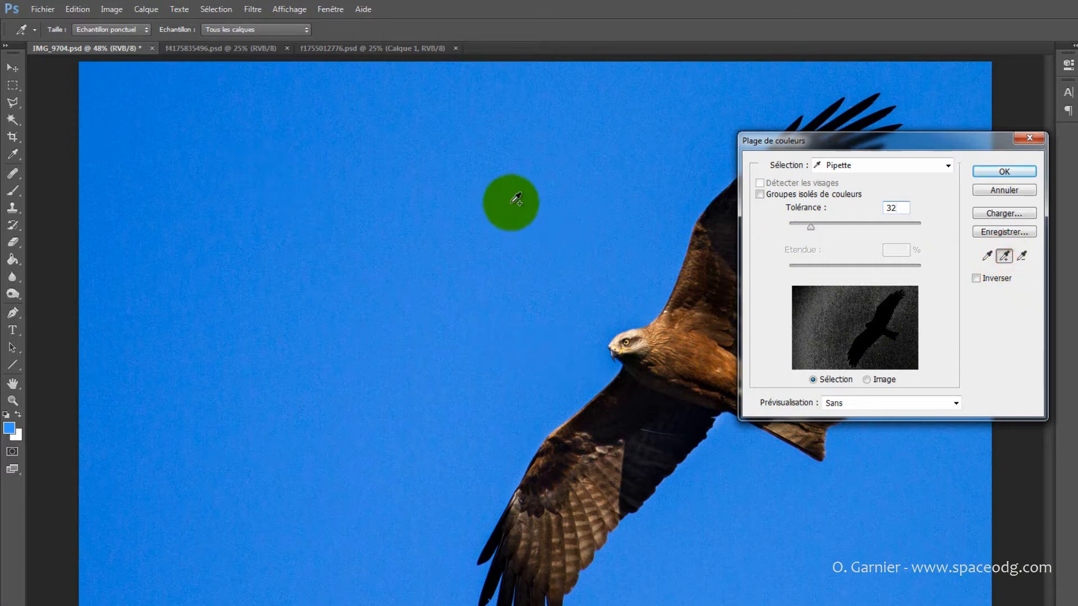
{"action": "left_click", "coordinate": [428, 156]}
{"action": "left_click", "coordinate": [348, 156]}
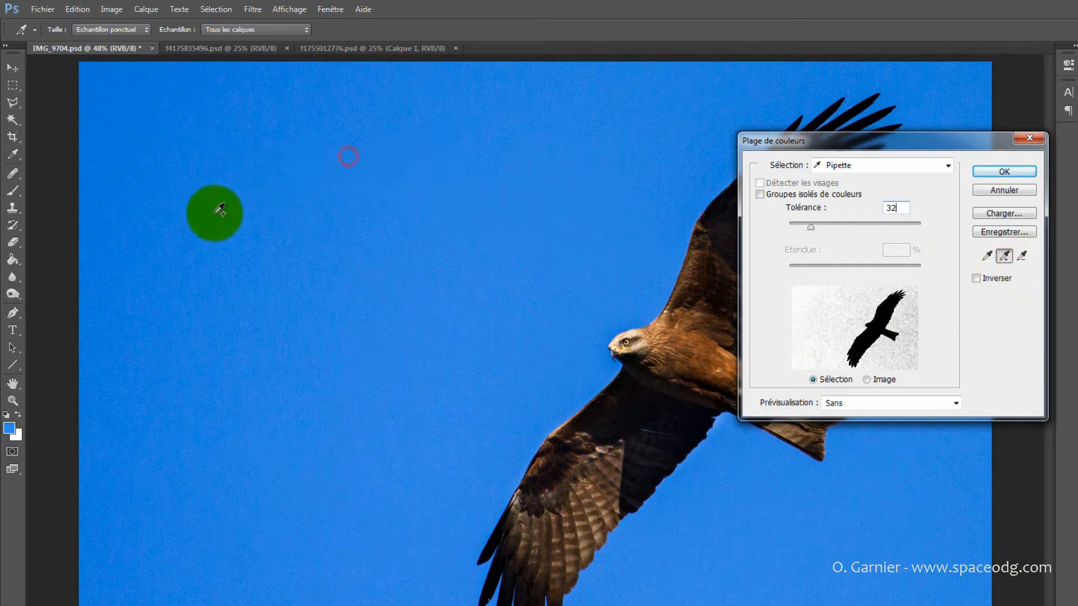
{"action": "left_click", "coordinate": [213, 214]}
{"action": "left_click", "coordinate": [455, 353]}
{"action": "left_click", "coordinate": [740, 600]}
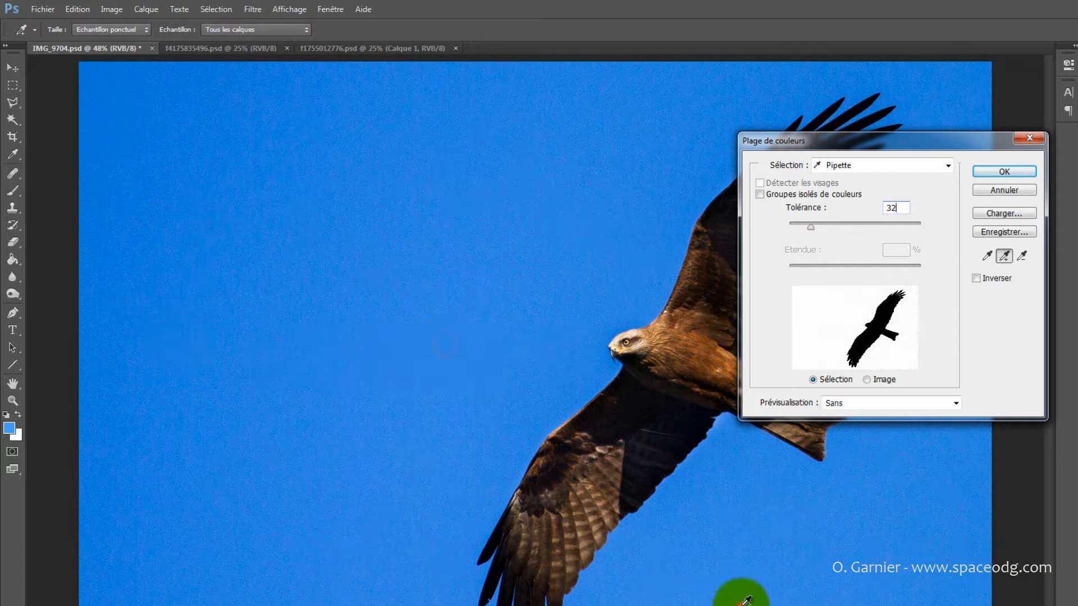
{"action": "left_click", "coordinate": [917, 502]}
{"action": "left_click", "coordinate": [737, 526]}
{"action": "left_click", "coordinate": [606, 600]}
{"action": "left_click", "coordinate": [426, 393]}
{"action": "left_click", "coordinate": [159, 477]}
{"action": "left_click", "coordinate": [193, 592]}
{"action": "left_click", "coordinate": [418, 315]}
{"action": "left_click", "coordinate": [583, 179]}
{"action": "left_click", "coordinate": [681, 129]}
{"action": "left_click", "coordinate": [517, 90]}
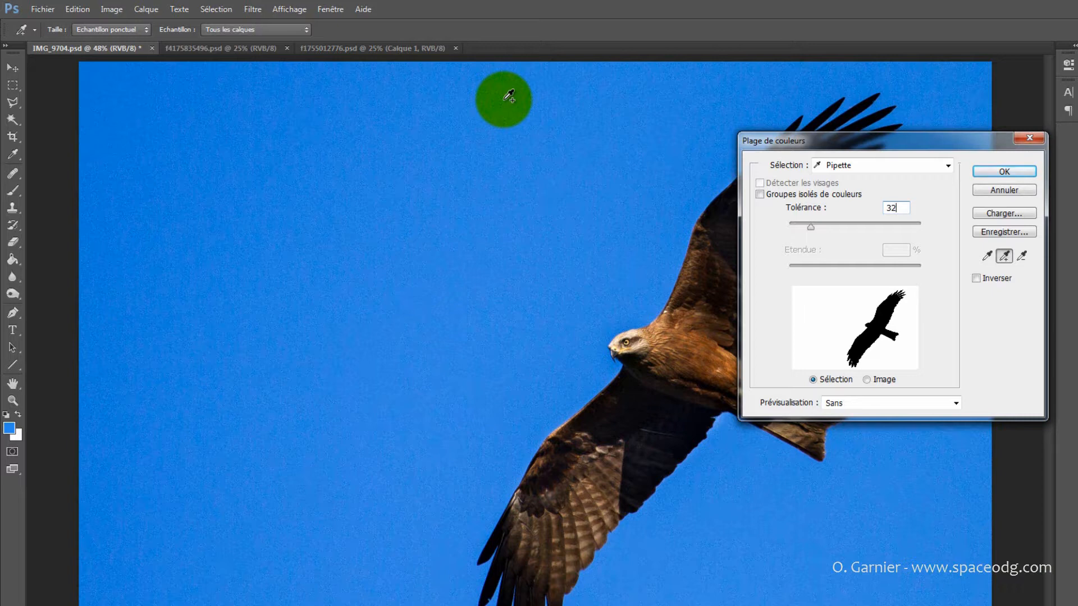
{"action": "left_click", "coordinate": [1004, 171]}
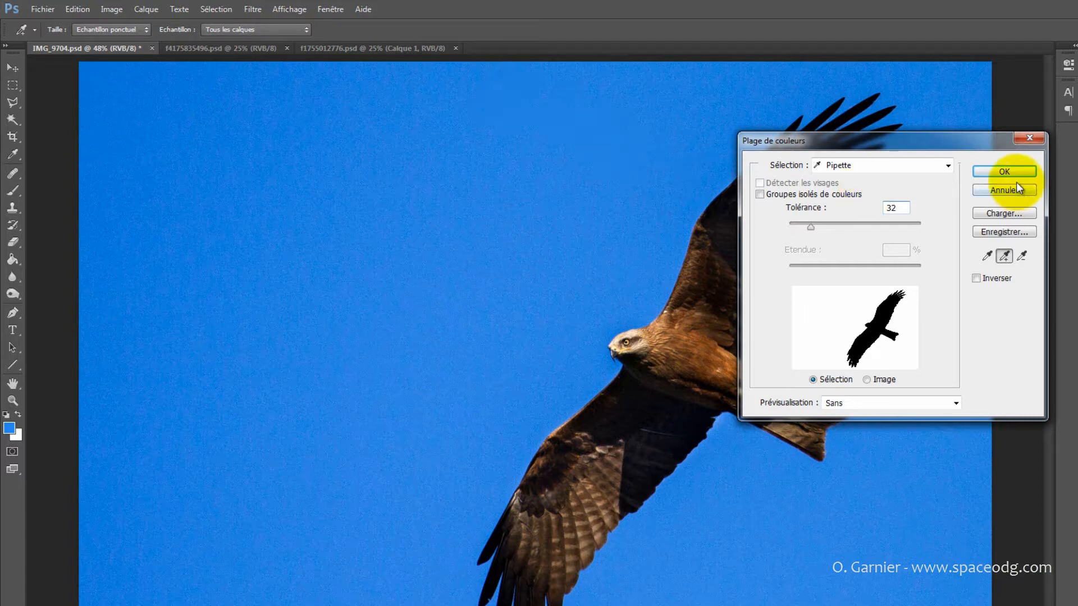
Examine the Color Range selection edge up close where the lower wing meets the bird's body.
{"action": "key", "text": "h"}
{"action": "left_click", "coordinate": [12, 400]}
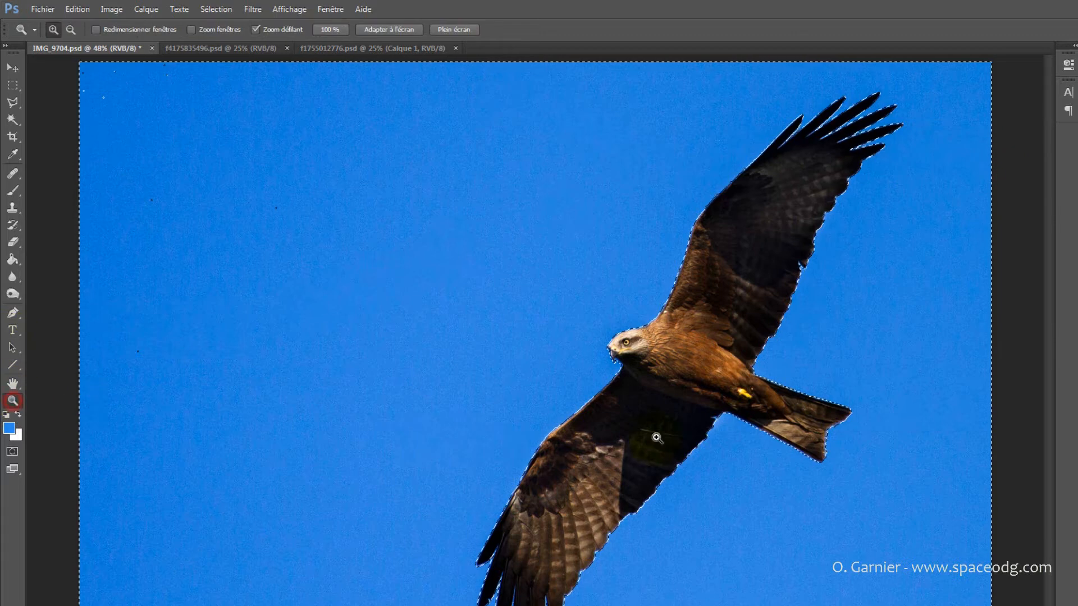
{"action": "left_click", "coordinate": [735, 433]}
{"action": "left_click_drag", "start_coordinate": [733, 433], "coordinate": [639, 350]}
{"action": "left_click", "coordinate": [632, 514]}
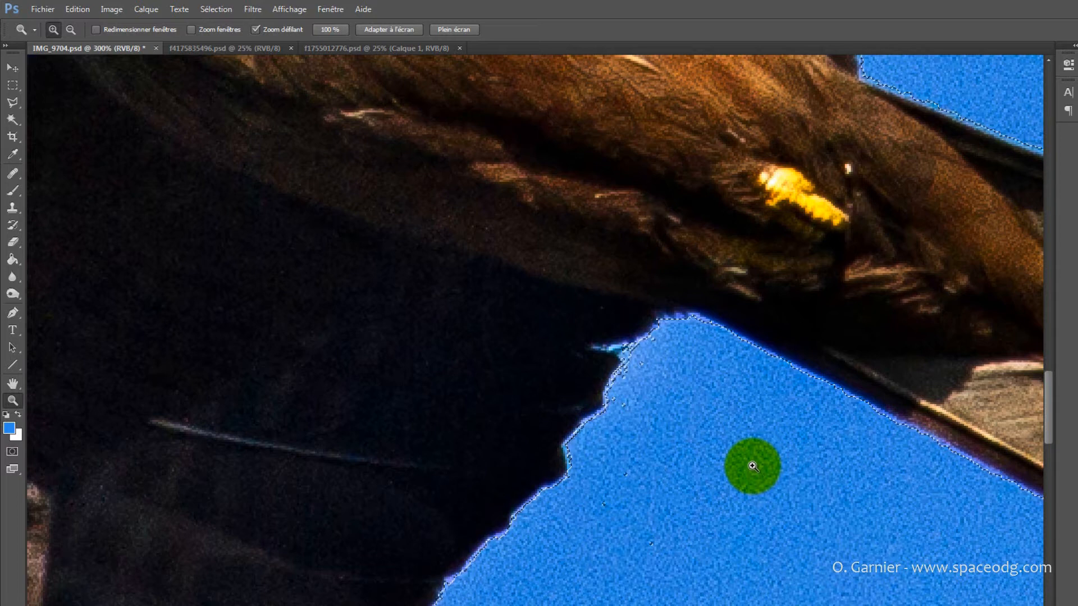
Reopen Color Range, add further sky samples around the bird's silhouette in the preview, and apply the result as the selection.
{"action": "left_click", "coordinate": [218, 11]}
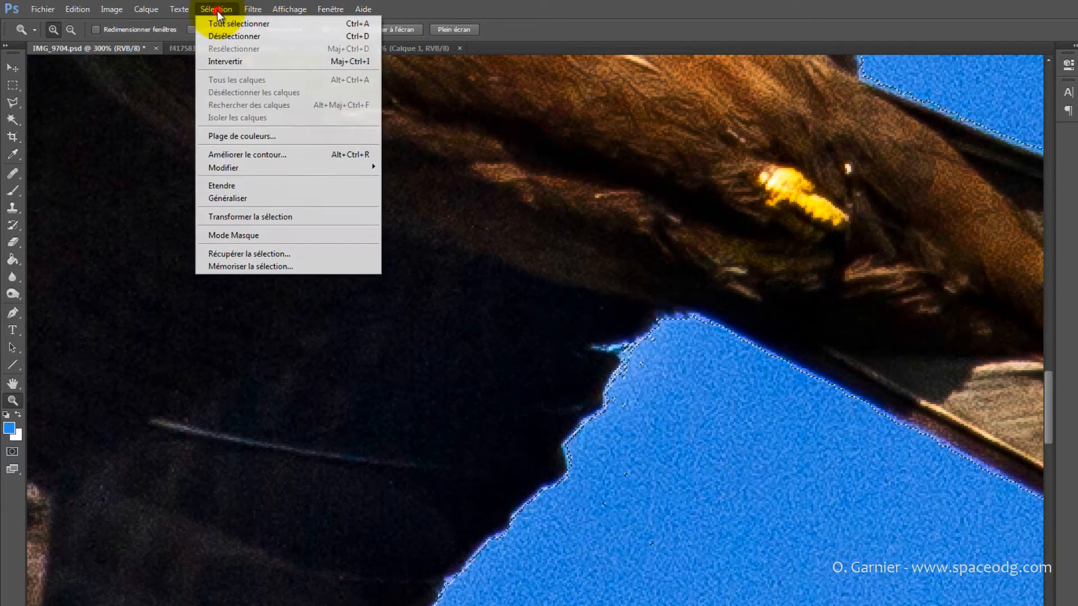
{"action": "left_click", "coordinate": [239, 136]}
{"action": "left_click", "coordinate": [1005, 256]}
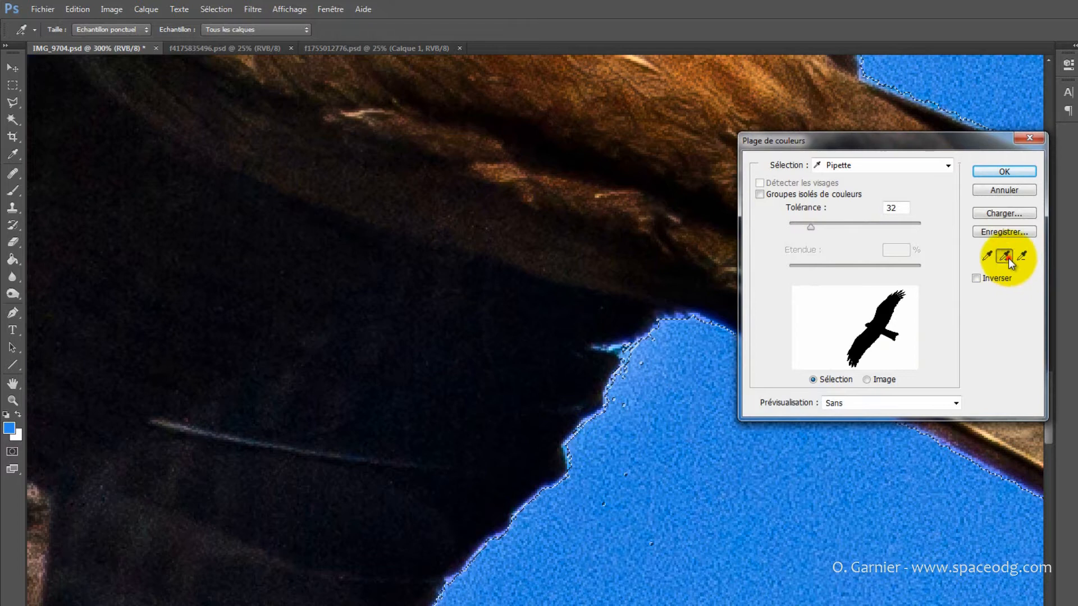
{"action": "left_click", "coordinate": [904, 317]}
{"action": "left_click", "coordinate": [899, 363]}
{"action": "left_click", "coordinate": [879, 361]}
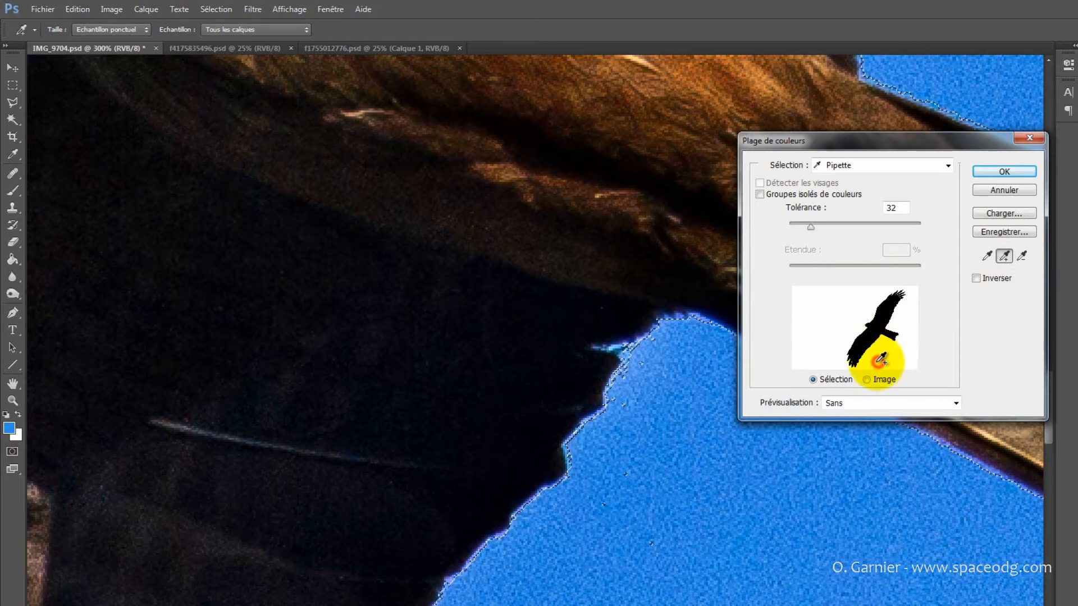
{"action": "left_click", "coordinate": [857, 299]}
{"action": "left_click", "coordinate": [818, 318]}
{"action": "left_click", "coordinate": [820, 339]}
{"action": "left_click", "coordinate": [987, 170]}
{"action": "key", "text": "z"}
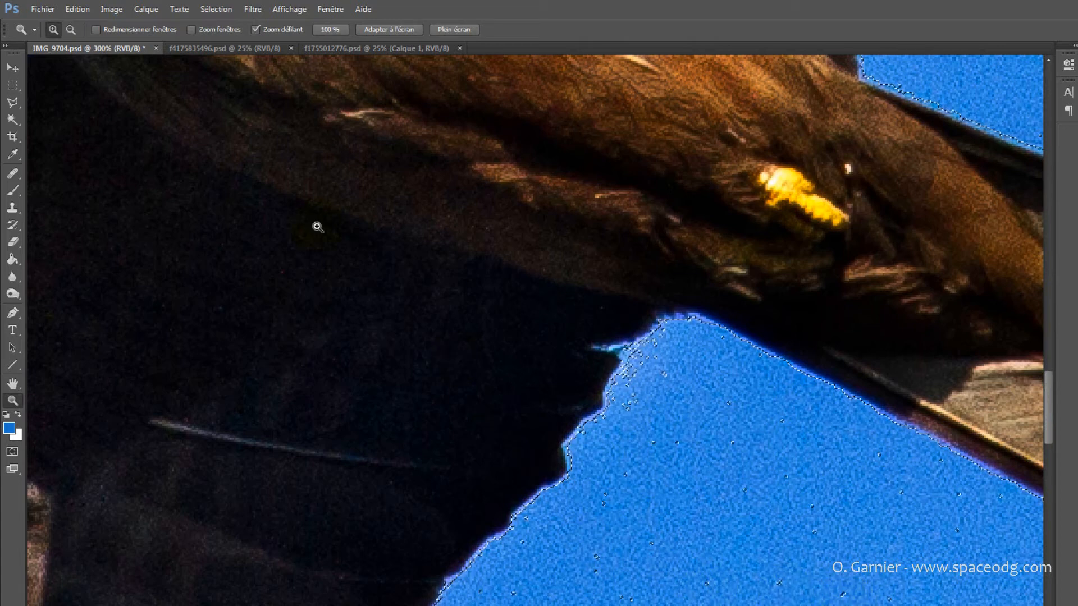
Add the stray unselected specks in the sky below the wing to the selection with the Magic Wand at tolerance 32.
{"action": "left_click", "coordinate": [12, 119]}
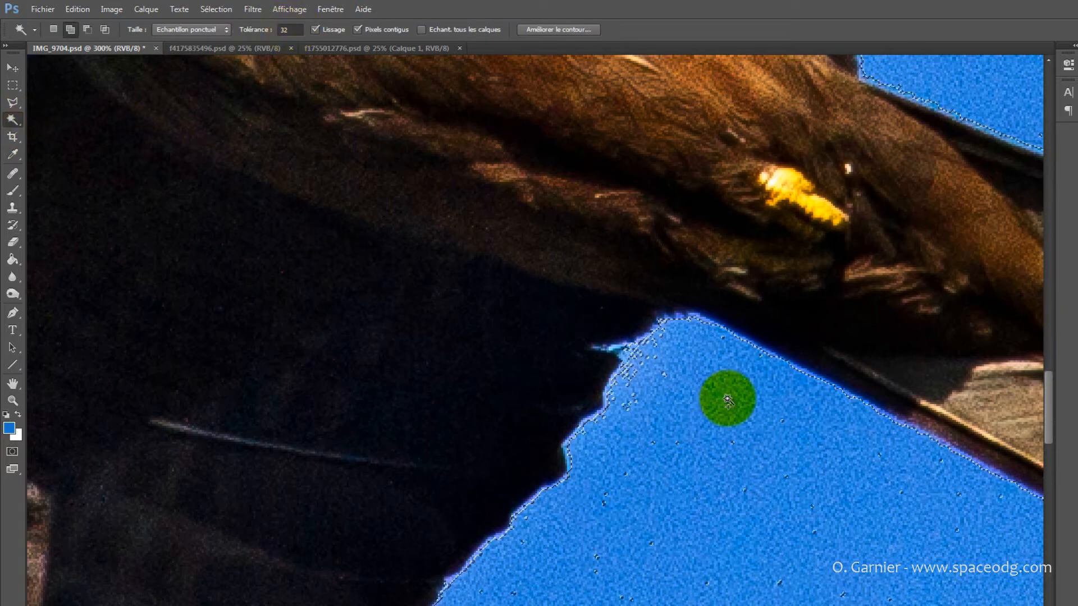
{"action": "left_click", "coordinate": [665, 378]}
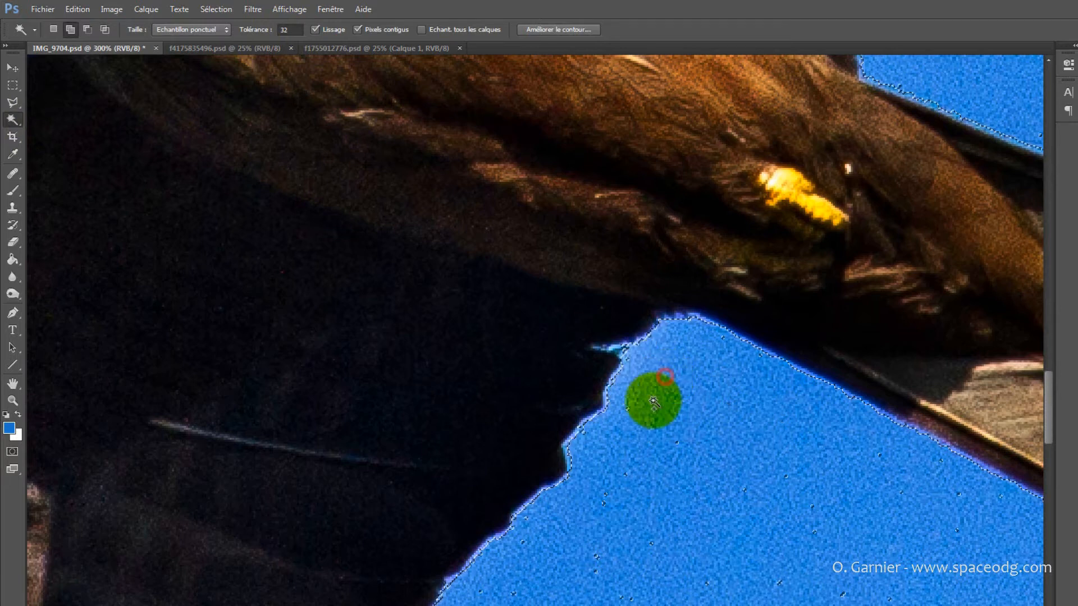
{"action": "left_click", "coordinate": [679, 444]}
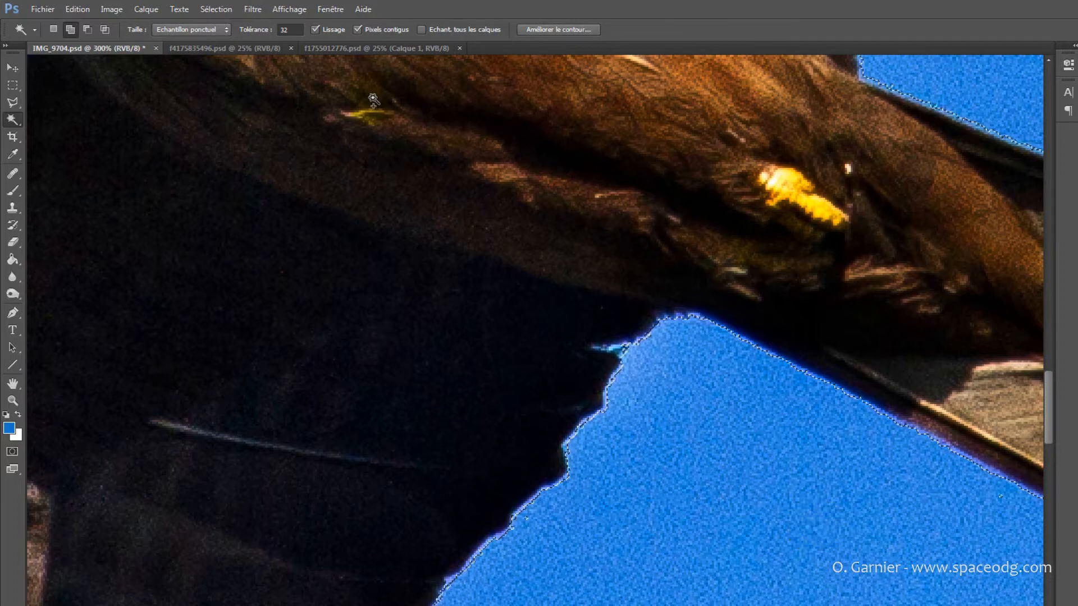
Open Refine Edge for the sky selection, preview it on white, and return the display mode to Overlay.
{"action": "left_click", "coordinate": [228, 14]}
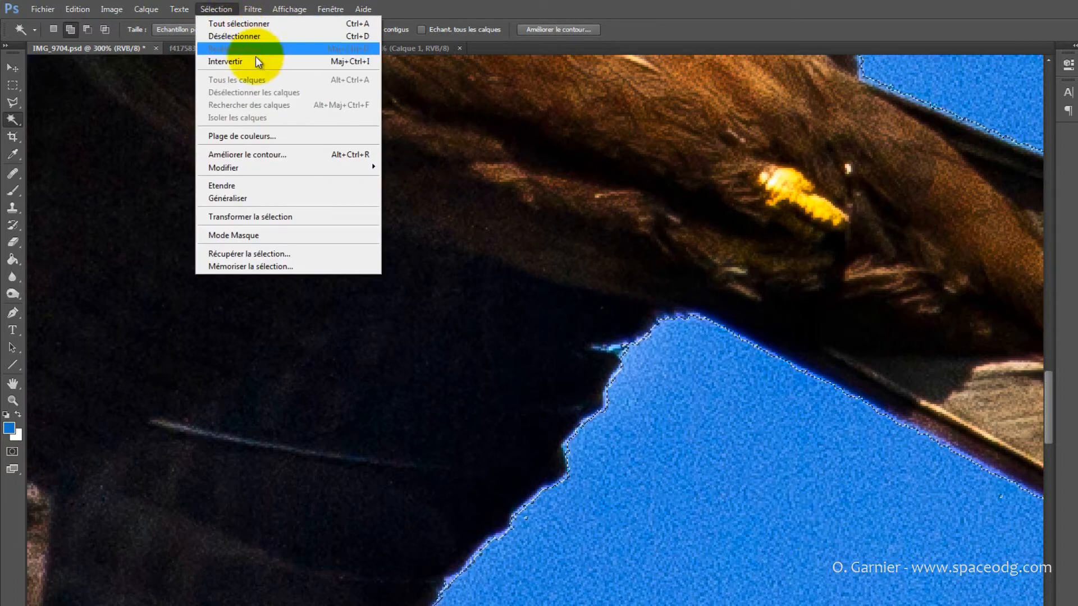
{"action": "left_click", "coordinate": [255, 155]}
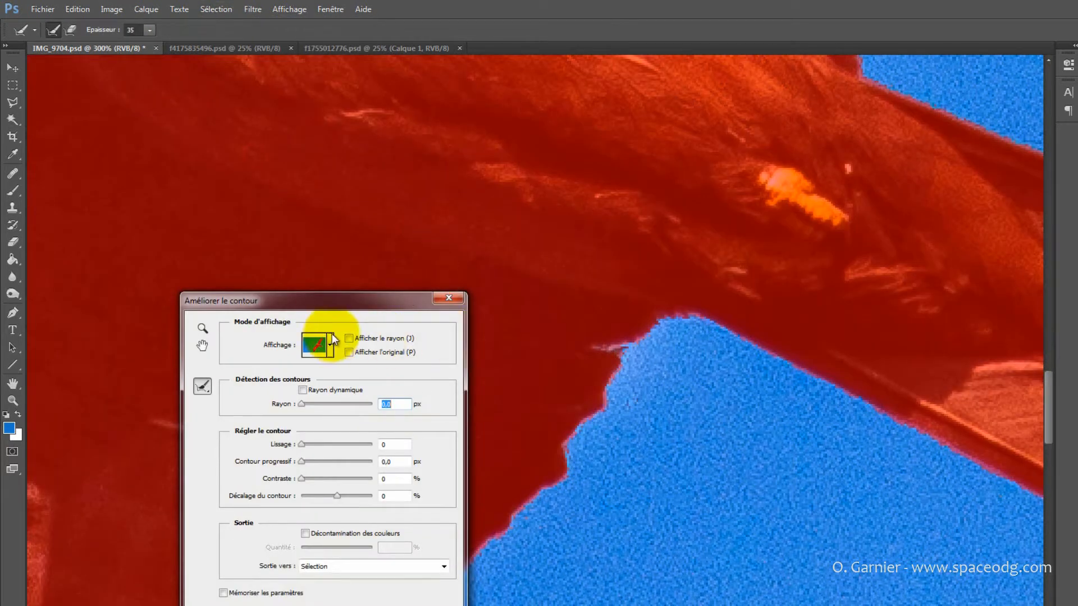
{"action": "mouse_move", "coordinate": [648, 430]}
{"action": "left_mouse_down"}
{"action": "mouse_move", "coordinate": [696, 377]}
{"action": "mouse_move", "coordinate": [628, 488]}
{"action": "mouse_move", "coordinate": [567, 481]}
{"action": "mouse_move", "coordinate": [521, 434]}
{"action": "left_mouse_up"}
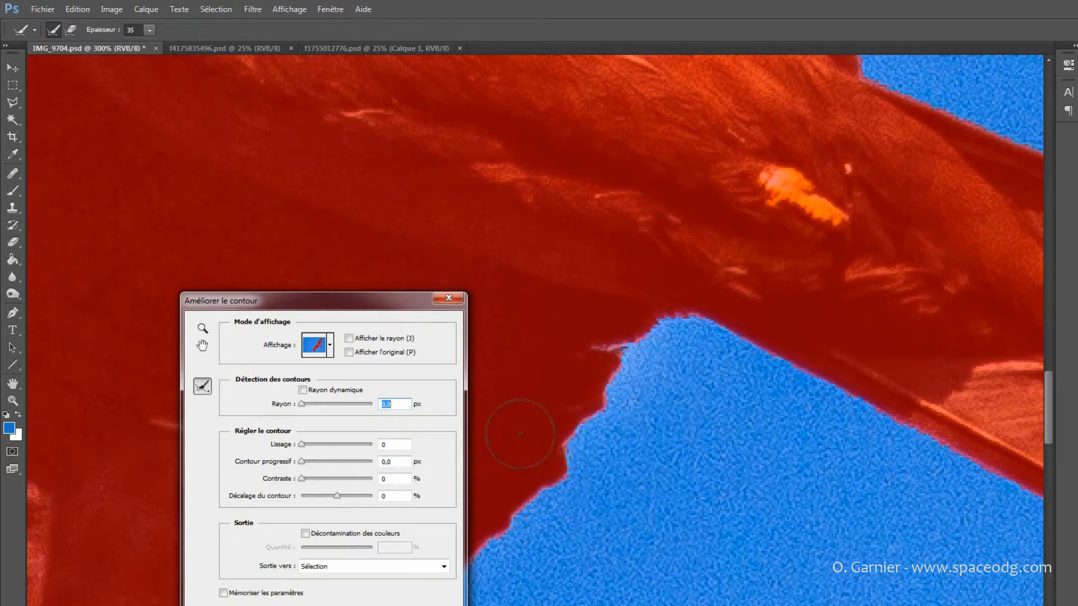
{"action": "left_click", "coordinate": [330, 346]}
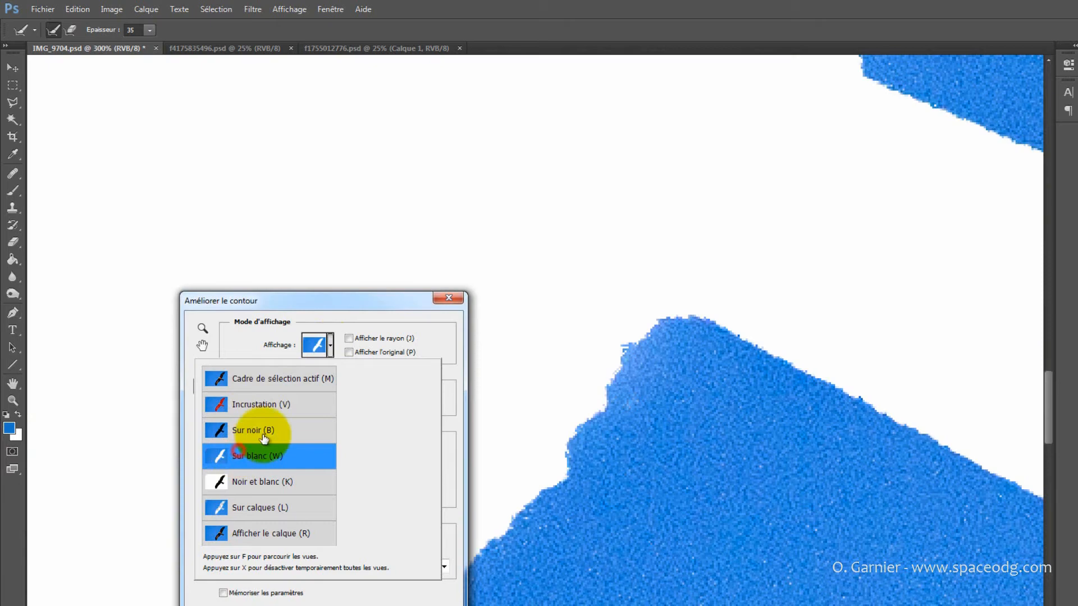
{"action": "left_click", "coordinate": [329, 348]}
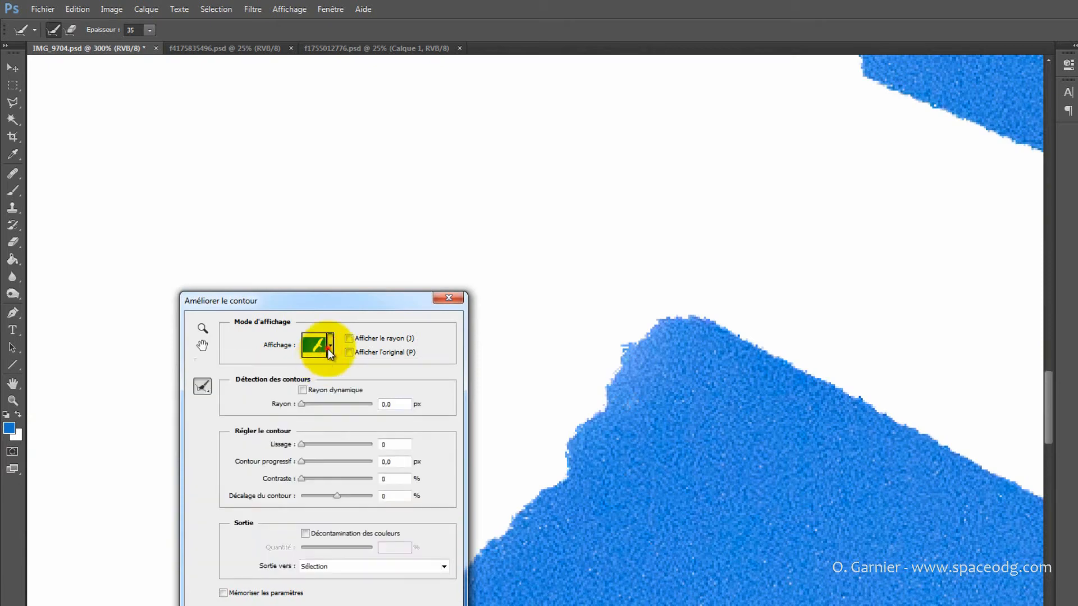
{"action": "left_click", "coordinate": [330, 345]}
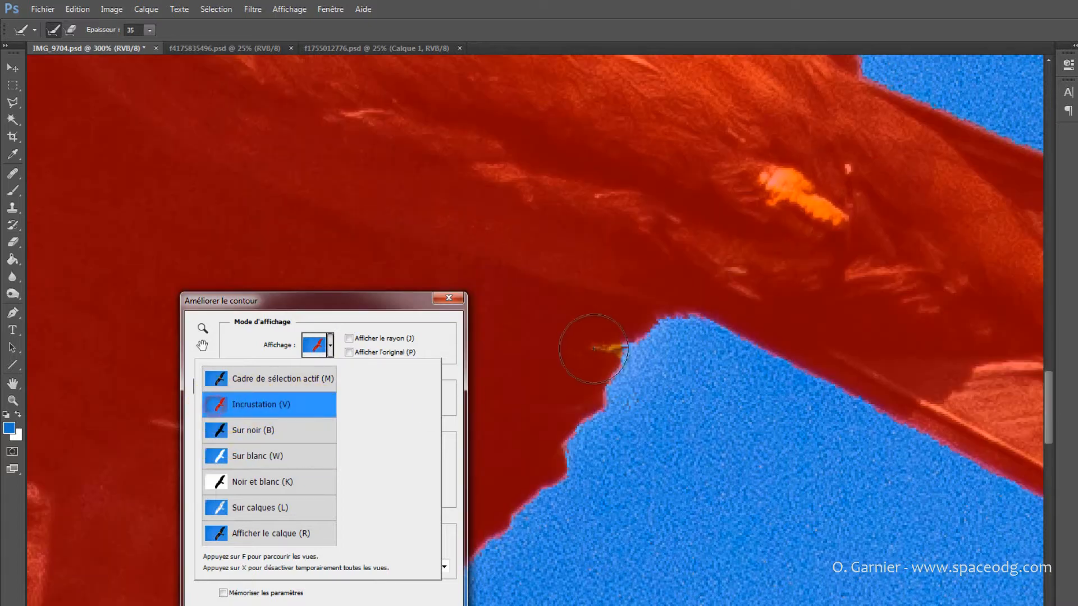
Examine the red overlay along the wing and tail edges in the Refine Edge preview.
{"action": "left_click_drag", "start_coordinate": [593, 348], "coordinate": [621, 344]}
{"action": "left_click_drag", "start_coordinate": [710, 322], "coordinate": [729, 320]}
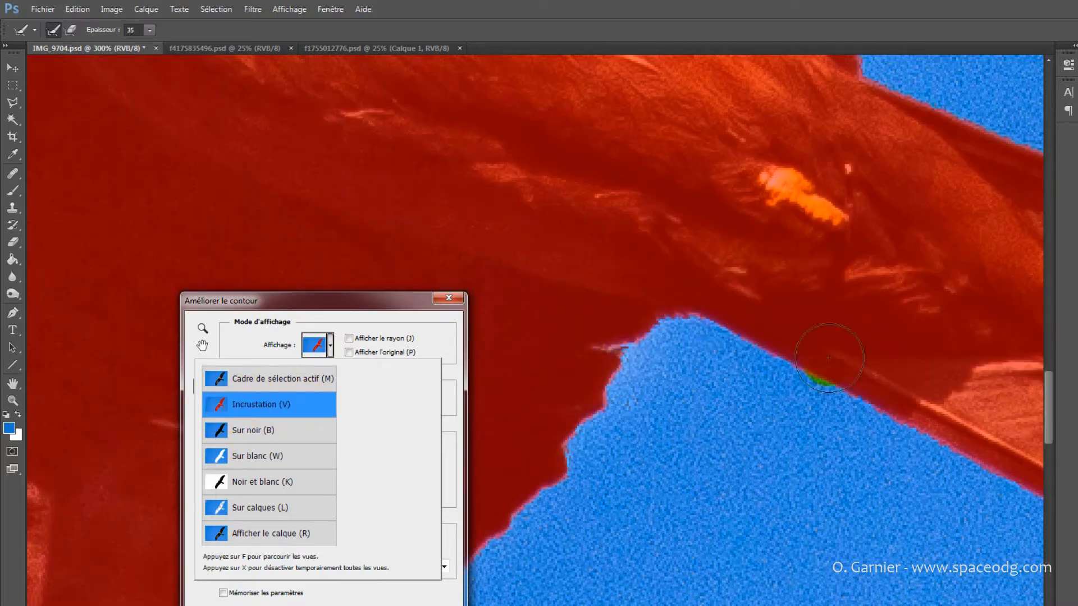
{"action": "left_click", "coordinate": [852, 425]}
{"action": "mouse_move", "coordinate": [830, 445]}
{"action": "left_mouse_down"}
{"action": "mouse_move", "coordinate": [763, 424]}
{"action": "mouse_move", "coordinate": [674, 419]}
{"action": "mouse_move", "coordinate": [789, 418]}
{"action": "mouse_move", "coordinate": [865, 464]}
{"action": "mouse_move", "coordinate": [657, 442]}
{"action": "mouse_move", "coordinate": [749, 427]}
{"action": "mouse_move", "coordinate": [705, 402]}
{"action": "left_mouse_up"}
{"action": "mouse_move", "coordinate": [777, 397]}
{"action": "left_mouse_down"}
{"action": "mouse_move", "coordinate": [846, 424]}
{"action": "mouse_move", "coordinate": [811, 448]}
{"action": "mouse_move", "coordinate": [787, 439]}
{"action": "mouse_move", "coordinate": [639, 467]}
{"action": "mouse_move", "coordinate": [589, 410]}
{"action": "mouse_move", "coordinate": [654, 342]}
{"action": "mouse_move", "coordinate": [616, 386]}
{"action": "mouse_move", "coordinate": [582, 481]}
{"action": "mouse_move", "coordinate": [614, 387]}
{"action": "mouse_move", "coordinate": [679, 325]}
{"action": "mouse_move", "coordinate": [767, 351]}
{"action": "mouse_move", "coordinate": [958, 444]}
{"action": "mouse_move", "coordinate": [692, 328]}
{"action": "mouse_move", "coordinate": [656, 323]}
{"action": "mouse_move", "coordinate": [589, 387]}
{"action": "mouse_move", "coordinate": [572, 473]}
{"action": "mouse_move", "coordinate": [579, 423]}
{"action": "left_mouse_up"}
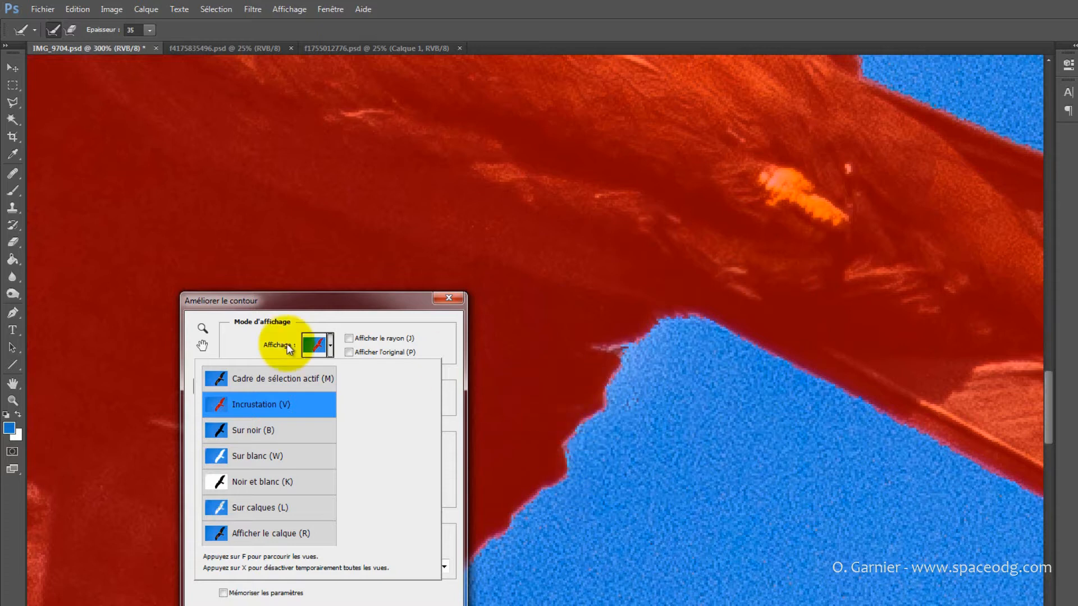
{"action": "left_click", "coordinate": [323, 345]}
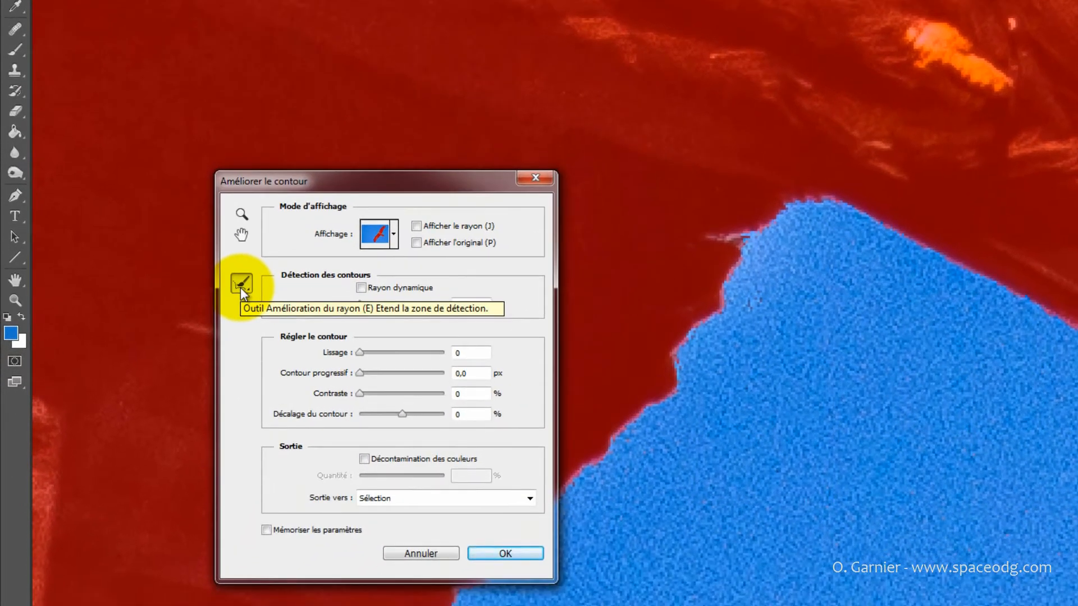
Brush with the Refine Radius tool along the lower wing edge, the tail's lower edge and the feathered tail end.
{"action": "mouse_move", "coordinate": [729, 241]}
{"action": "left_mouse_down"}
{"action": "mouse_move", "coordinate": [704, 242]}
{"action": "mouse_move", "coordinate": [950, 248]}
{"action": "mouse_move", "coordinate": [1070, 317]}
{"action": "mouse_move", "coordinate": [890, 234]}
{"action": "mouse_move", "coordinate": [765, 233]}
{"action": "mouse_move", "coordinate": [712, 276]}
{"action": "mouse_move", "coordinate": [686, 362]}
{"action": "mouse_move", "coordinate": [575, 490]}
{"action": "left_mouse_up"}
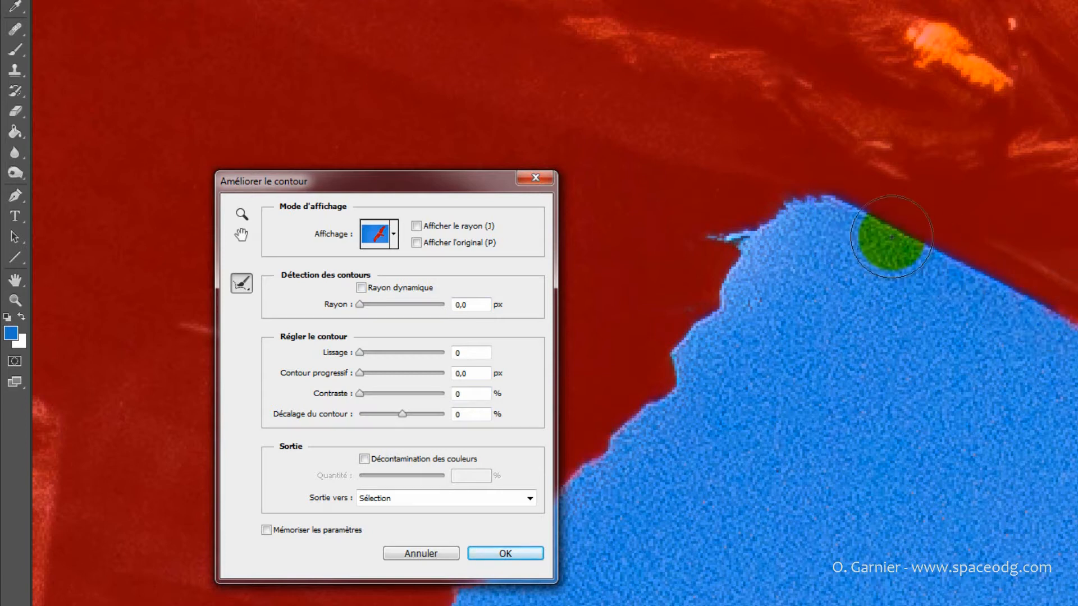
{"action": "mouse_move", "coordinate": [891, 237]}
{"action": "left_mouse_down"}
{"action": "mouse_move", "coordinate": [986, 294]}
{"action": "mouse_move", "coordinate": [1041, 307]}
{"action": "left_mouse_up"}
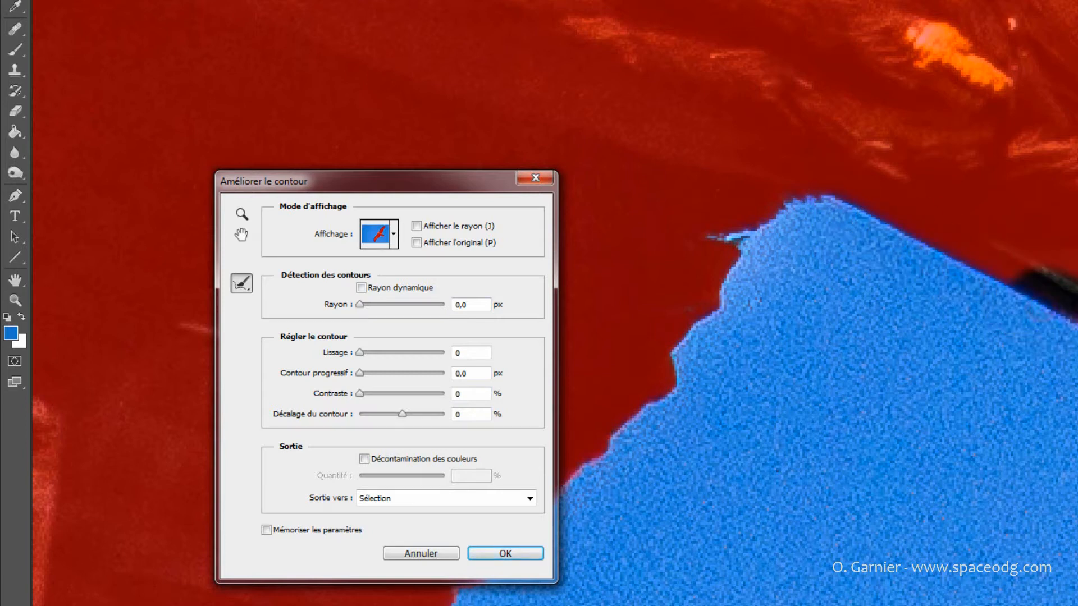
{"action": "left_click_drag", "start_coordinate": [1072, 303], "coordinate": [861, 202]}
{"action": "left_click_drag", "start_coordinate": [785, 201], "coordinate": [1073, 348]}
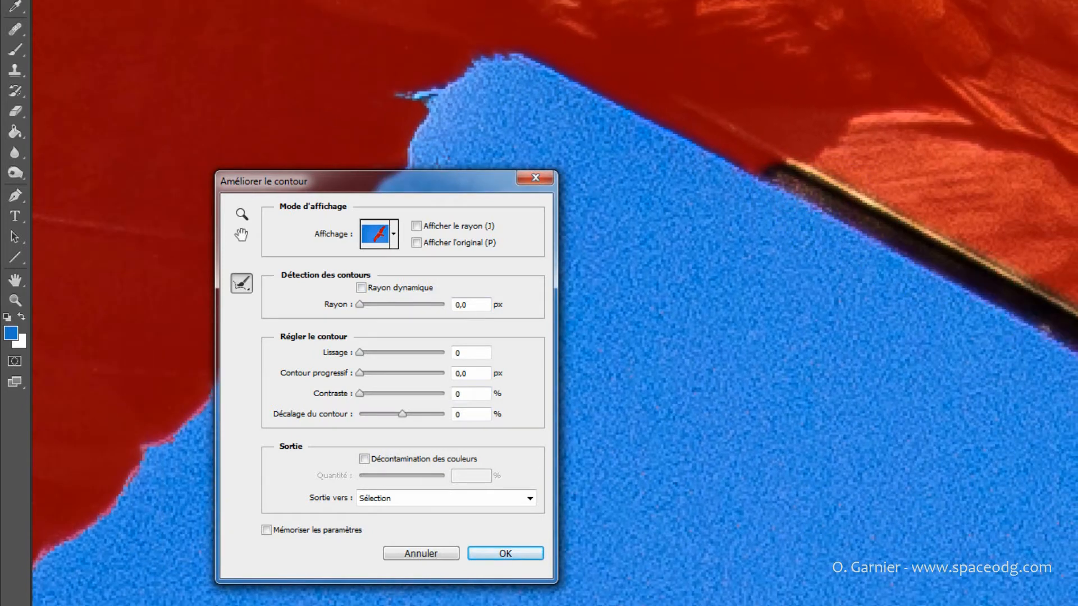
{"action": "left_click_drag", "start_coordinate": [1066, 393], "coordinate": [772, 353]}
{"action": "mouse_move", "coordinate": [894, 421]}
{"action": "left_mouse_down"}
{"action": "mouse_move", "coordinate": [938, 373]}
{"action": "mouse_move", "coordinate": [931, 303]}
{"action": "mouse_move", "coordinate": [982, 133]}
{"action": "mouse_move", "coordinate": [1072, 73]}
{"action": "left_mouse_up"}
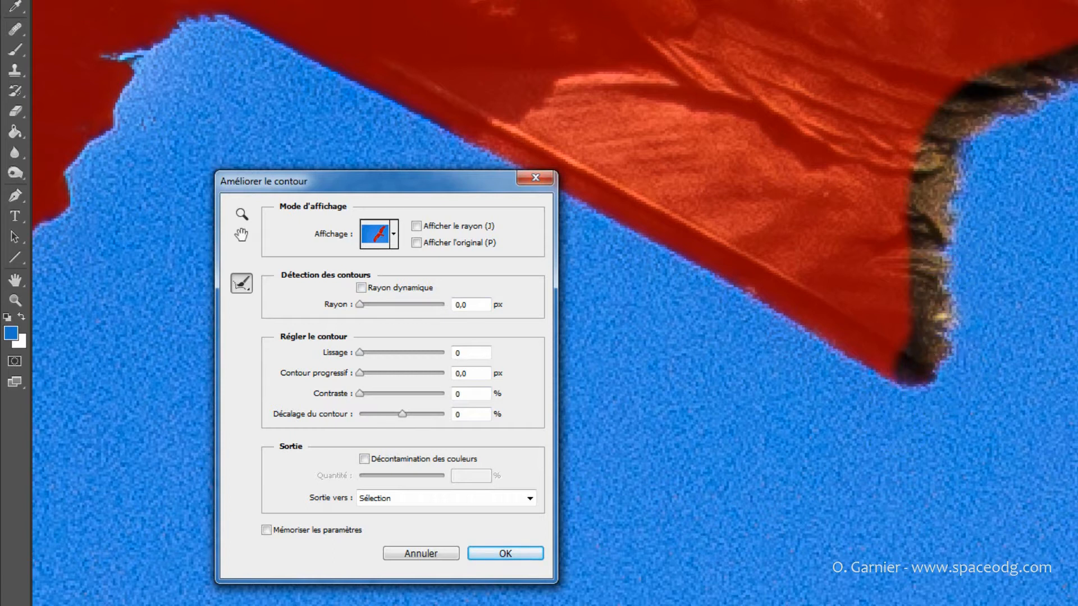
{"action": "key", "text": "ctrl+z"}
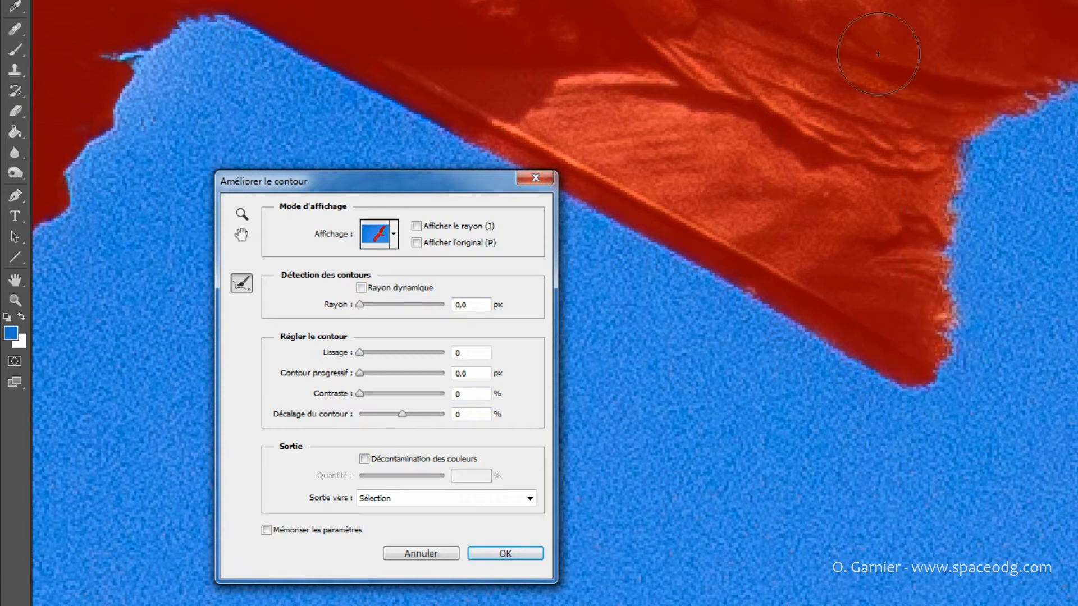
{"action": "left_click", "coordinate": [613, 301]}
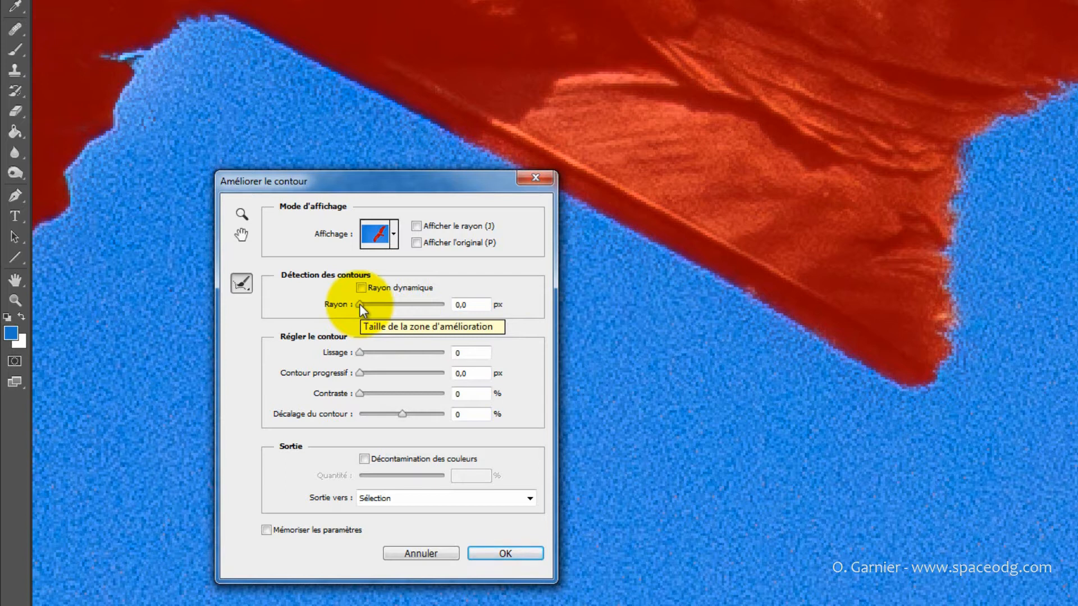
Try an edge detection radius of 3.0 px.
{"action": "left_click_drag", "start_coordinate": [359, 304], "coordinate": [361, 304]}
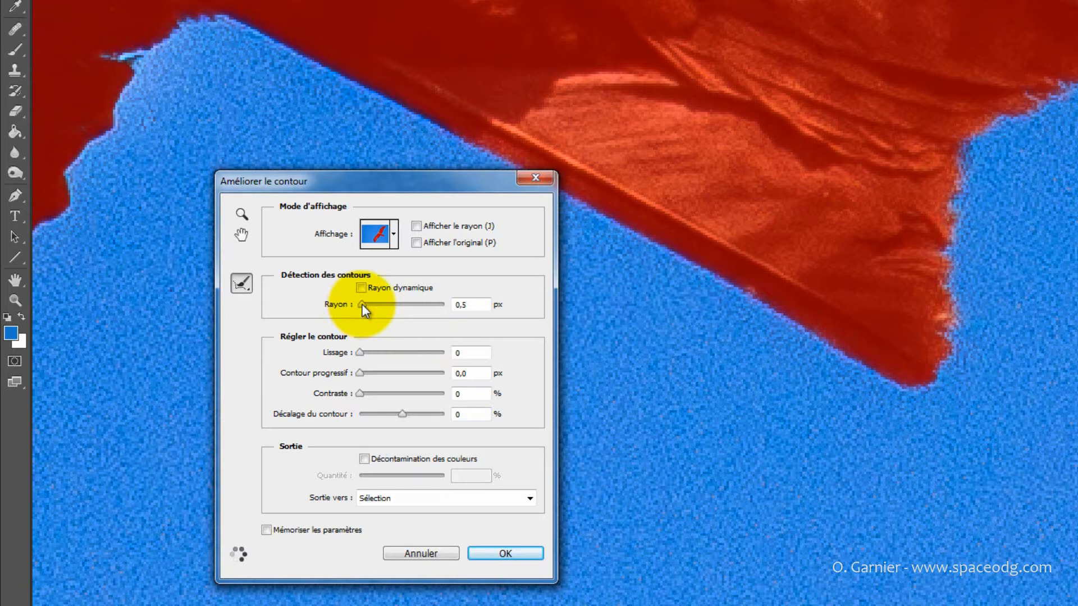
{"action": "left_click_drag", "start_coordinate": [361, 304], "coordinate": [373, 304]}
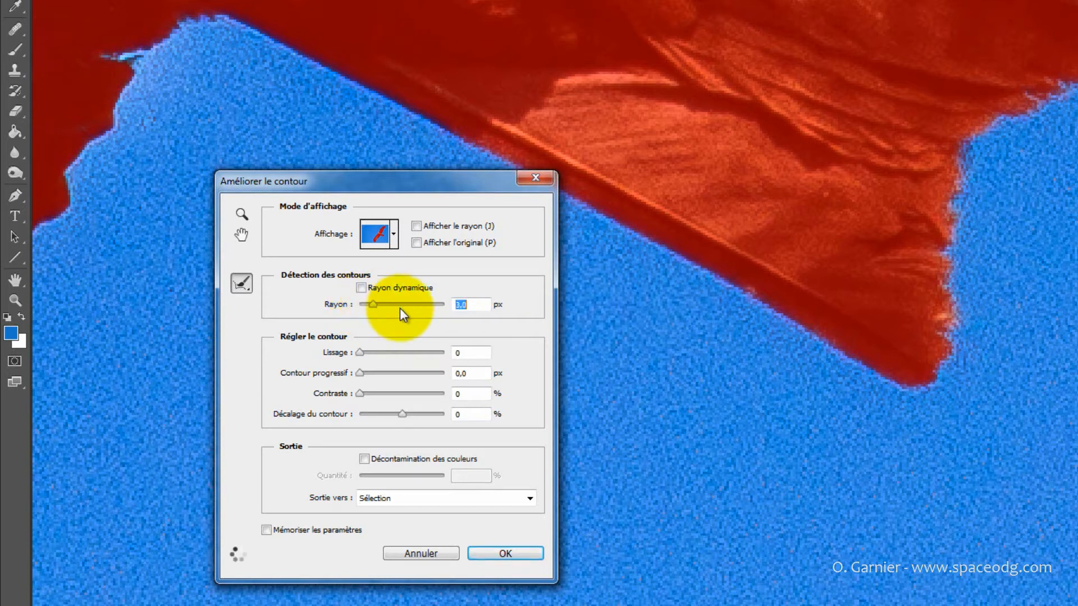
{"action": "mouse_move", "coordinate": [626, 243]}
{"action": "left_mouse_down"}
{"action": "mouse_move", "coordinate": [654, 272]}
{"action": "mouse_move", "coordinate": [662, 246]}
{"action": "mouse_move", "coordinate": [781, 315]}
{"action": "mouse_move", "coordinate": [943, 373]}
{"action": "mouse_move", "coordinate": [601, 236]}
{"action": "mouse_move", "coordinate": [210, 24]}
{"action": "mouse_move", "coordinate": [120, 101]}
{"action": "mouse_move", "coordinate": [112, 135]}
{"action": "left_mouse_up"}
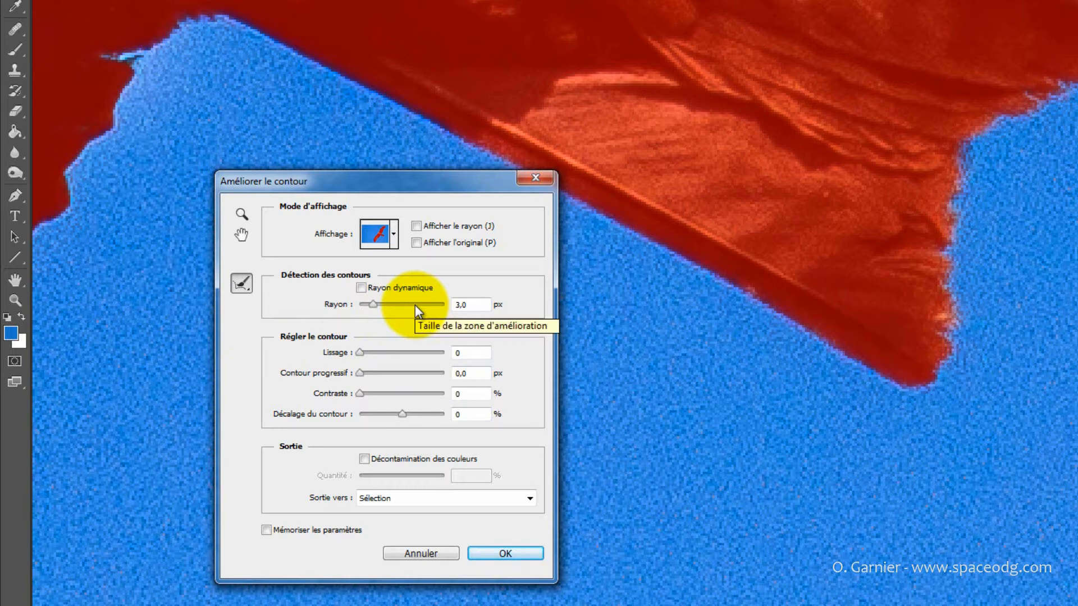
Set the edge detection radius to 1 px and the smoothing to 1.
{"action": "double_click", "coordinate": [470, 304]}
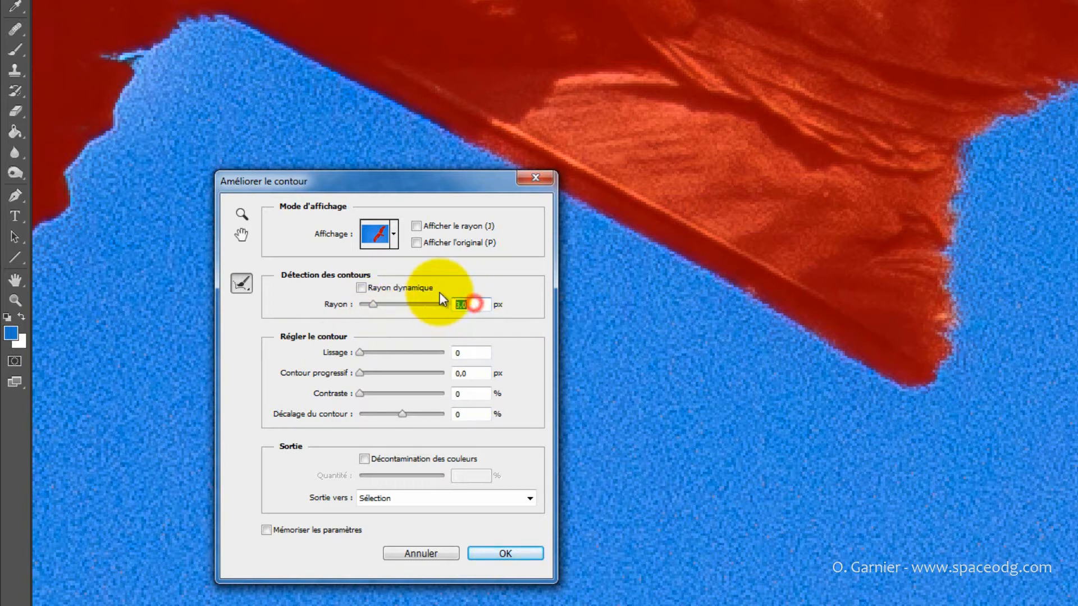
{"action": "type", "text": "1"}
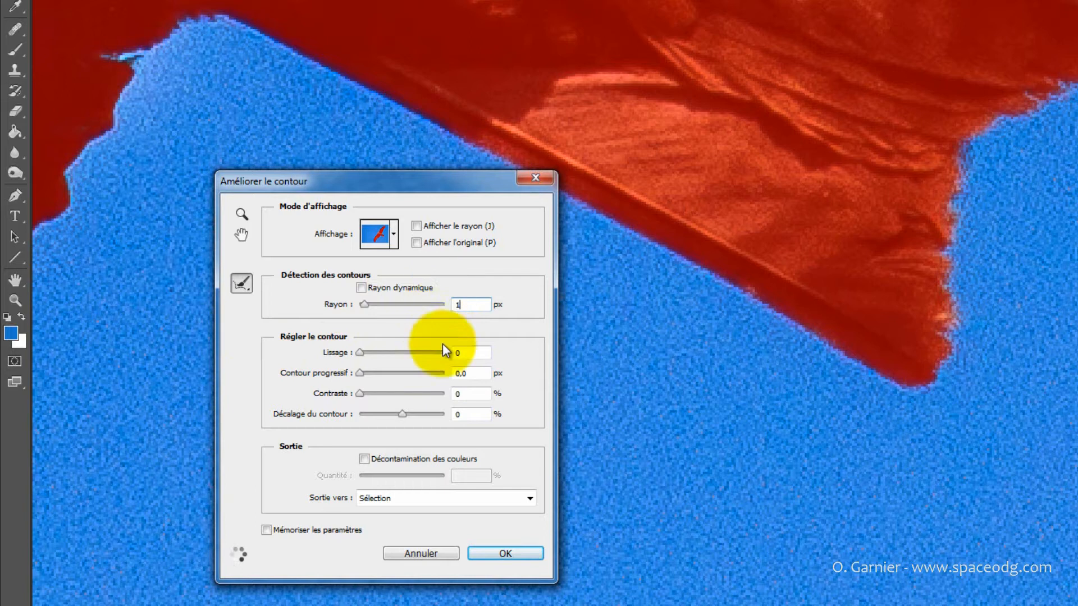
{"action": "double_click", "coordinate": [487, 355]}
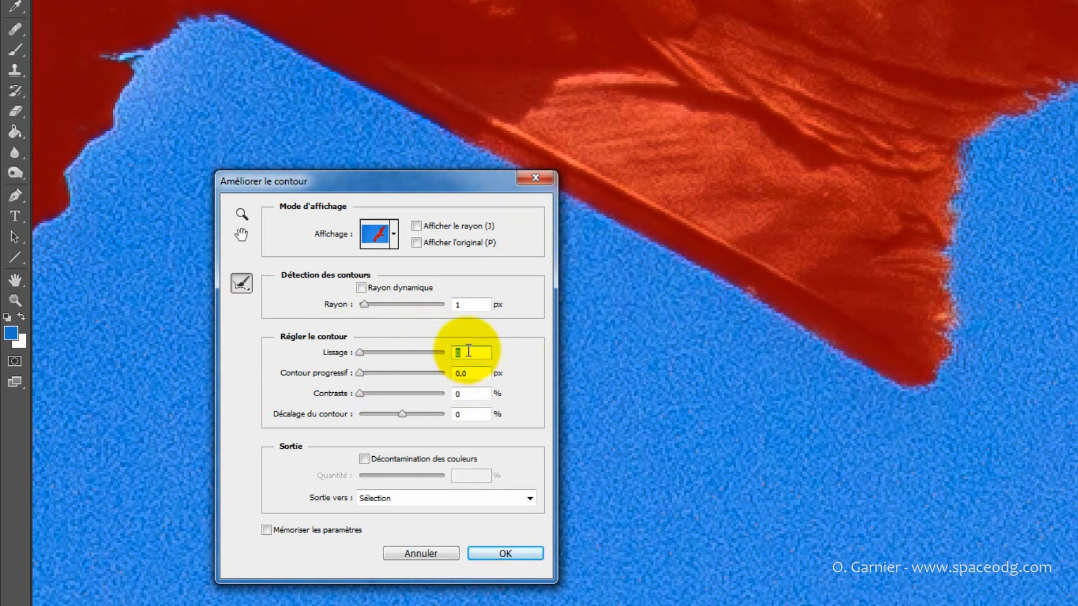
{"action": "type", "text": "1"}
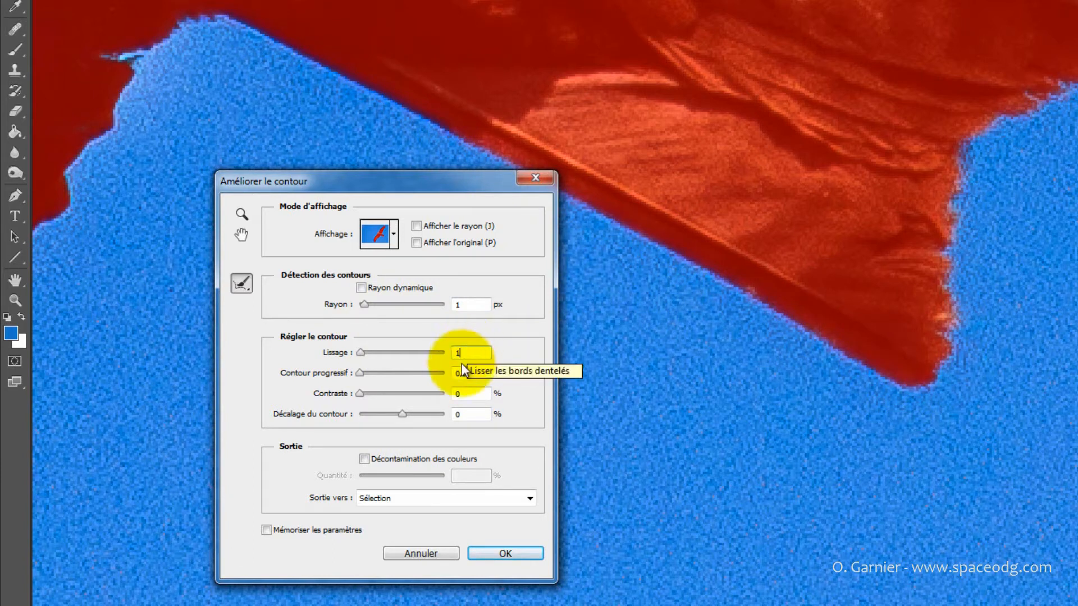
Set the feather to 1 px and the edge shift to 1%.
{"action": "double_click", "coordinate": [472, 374]}
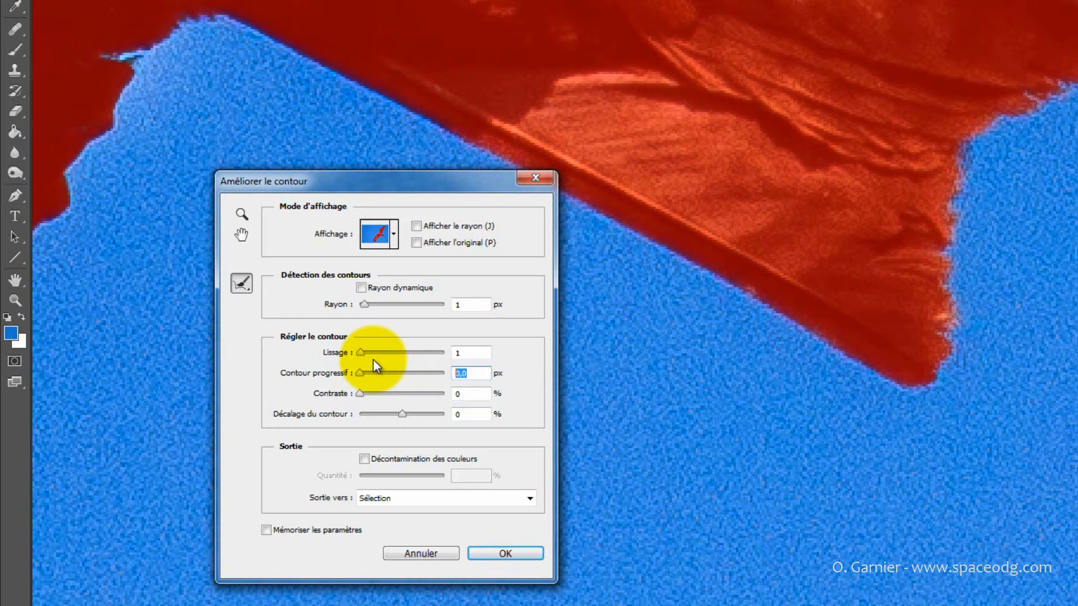
{"action": "type", "text": "1"}
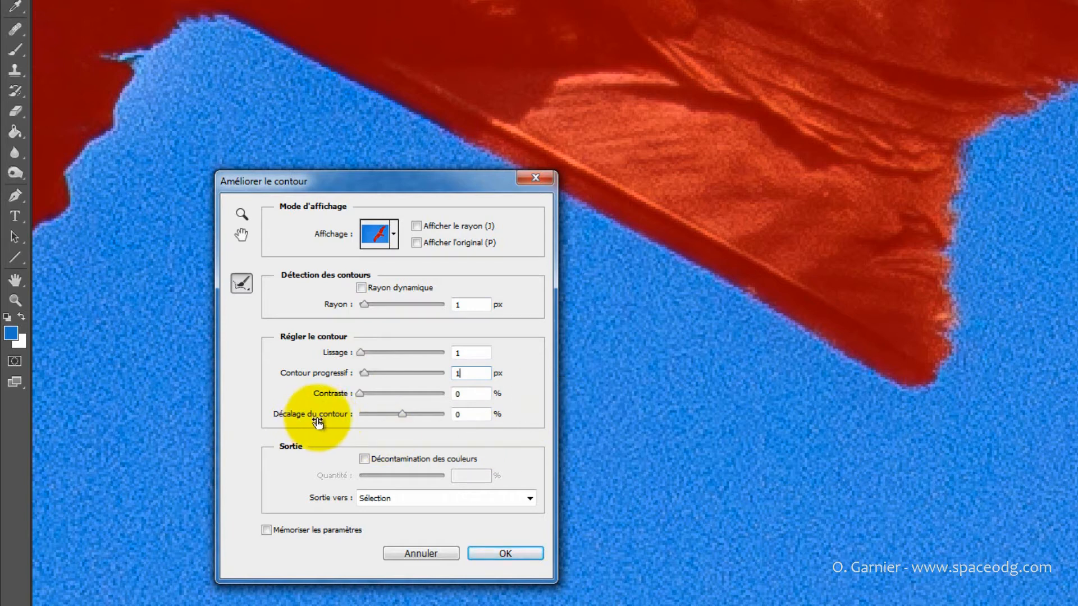
{"action": "left_click", "coordinate": [471, 414]}
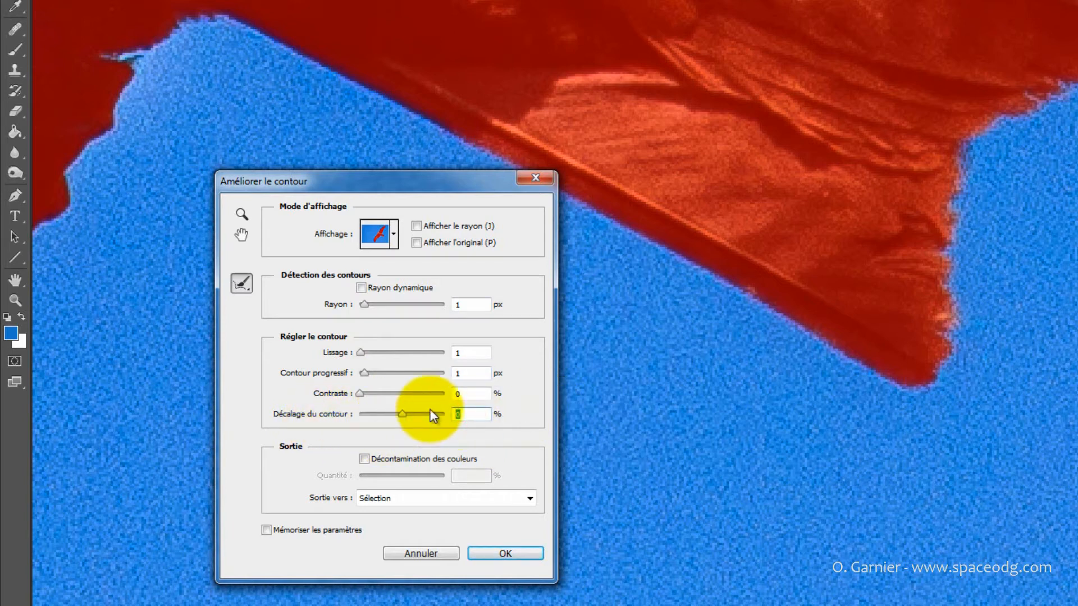
{"action": "type", "text": "1"}
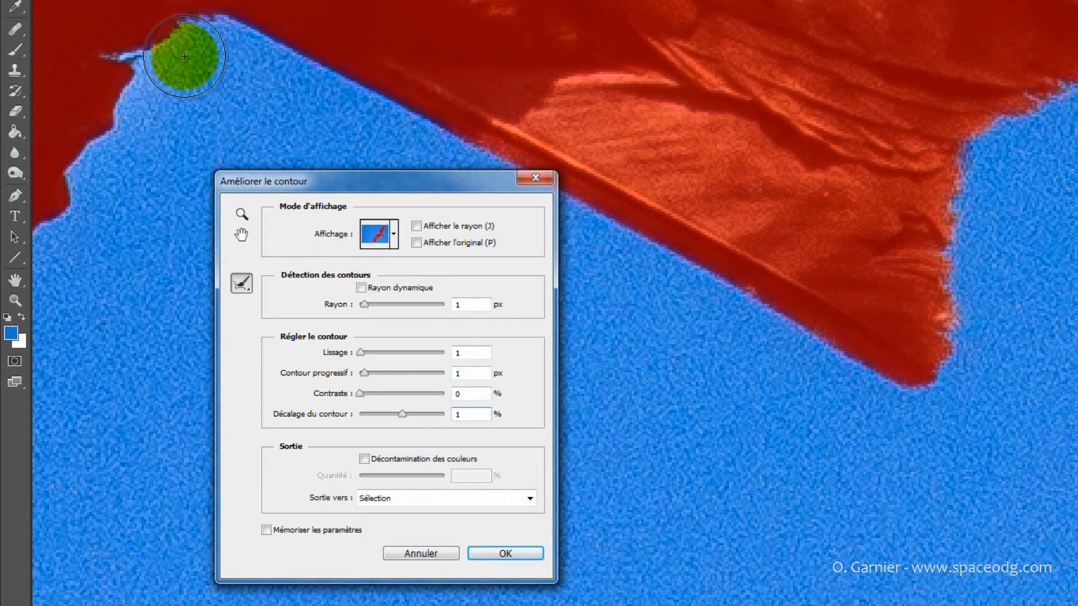
Check the refined selection edge around the bird's head and beak, and apply the edge refinement.
{"action": "mouse_move", "coordinate": [184, 56]}
{"action": "left_mouse_down"}
{"action": "mouse_move", "coordinate": [147, 47]}
{"action": "mouse_move", "coordinate": [1053, 156]}
{"action": "mouse_move", "coordinate": [1077, 180]}
{"action": "left_mouse_up"}
{"action": "left_click_drag", "start_coordinate": [461, 245], "coordinate": [630, 310]}
{"action": "left_click", "coordinate": [626, 87]}
{"action": "mouse_move", "coordinate": [687, 26]}
{"action": "left_mouse_down"}
{"action": "mouse_move", "coordinate": [721, 34]}
{"action": "mouse_move", "coordinate": [700, 57]}
{"action": "left_mouse_up"}
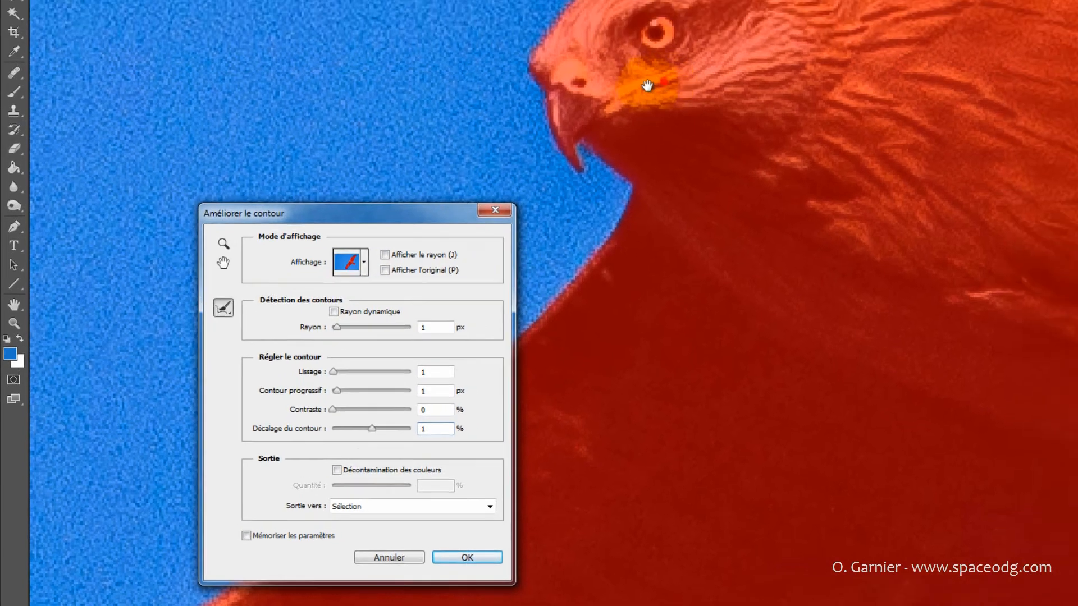
{"action": "left_click", "coordinate": [223, 244]}
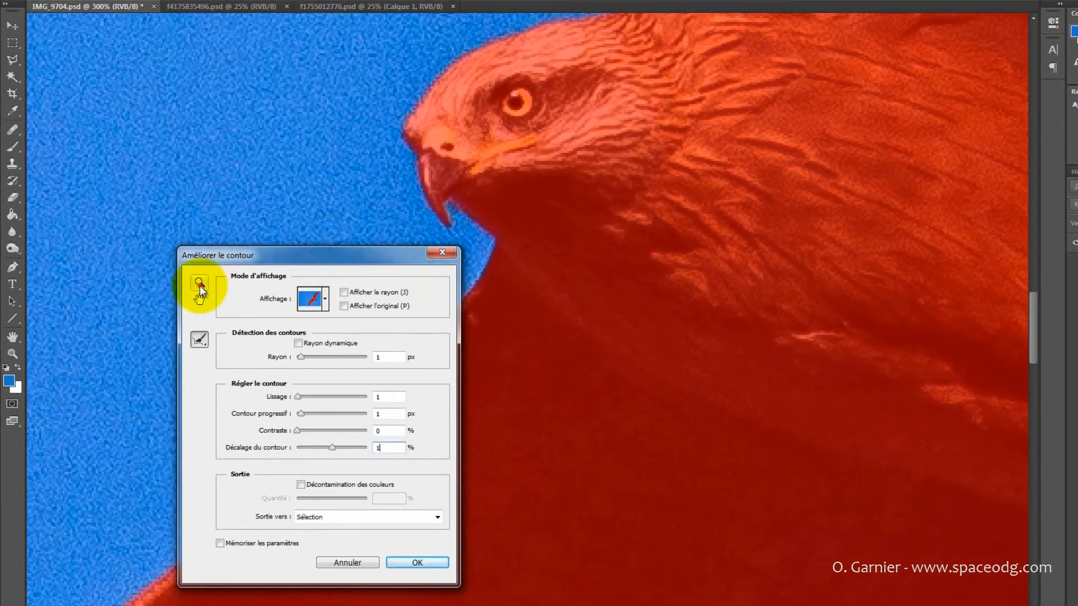
{"action": "left_click", "coordinate": [517, 96]}
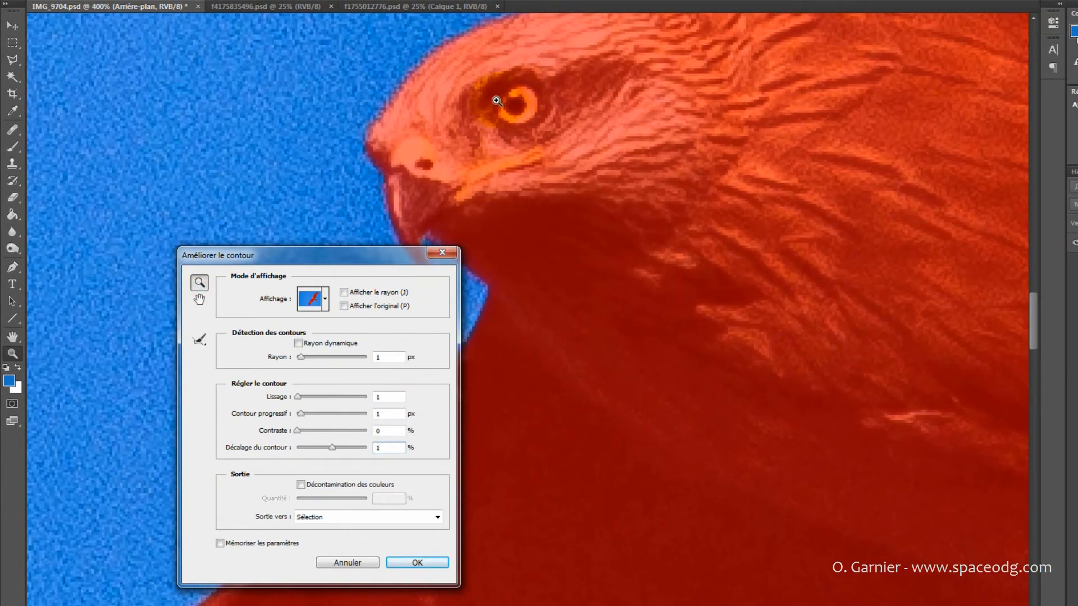
{"action": "left_click", "coordinate": [493, 100]}
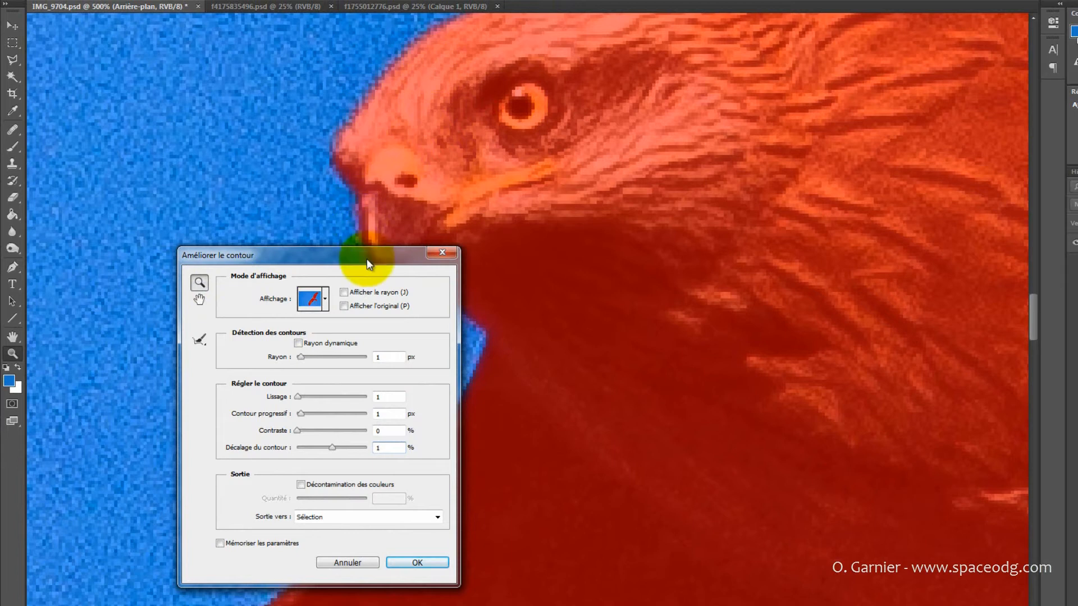
{"action": "left_click_drag", "start_coordinate": [361, 253], "coordinate": [571, 284]}
{"action": "left_click_drag", "start_coordinate": [625, 309], "coordinate": [686, 231]}
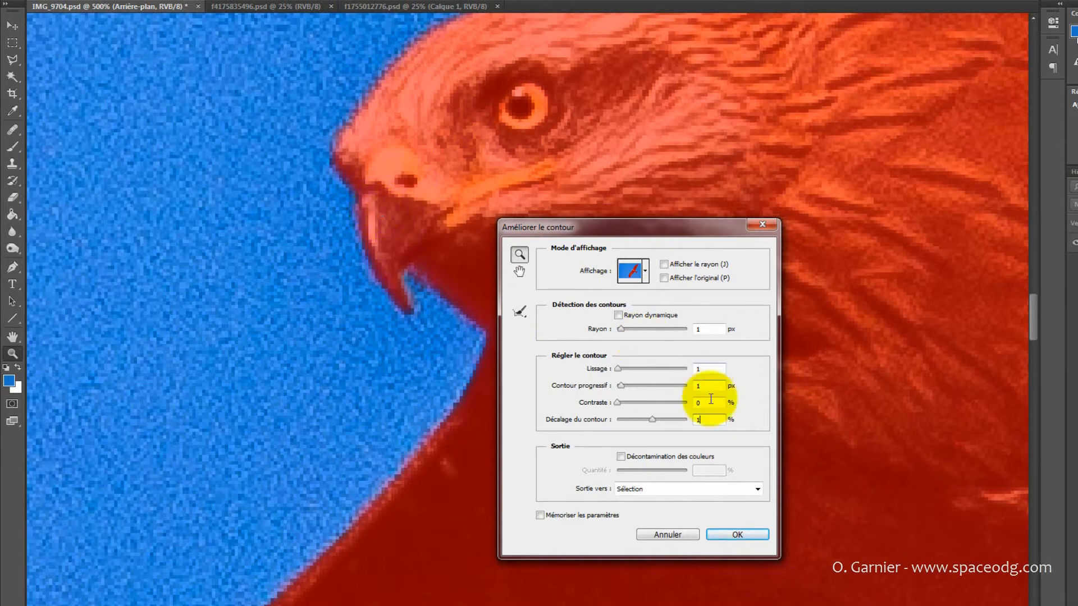
{"action": "left_click", "coordinate": [726, 541]}
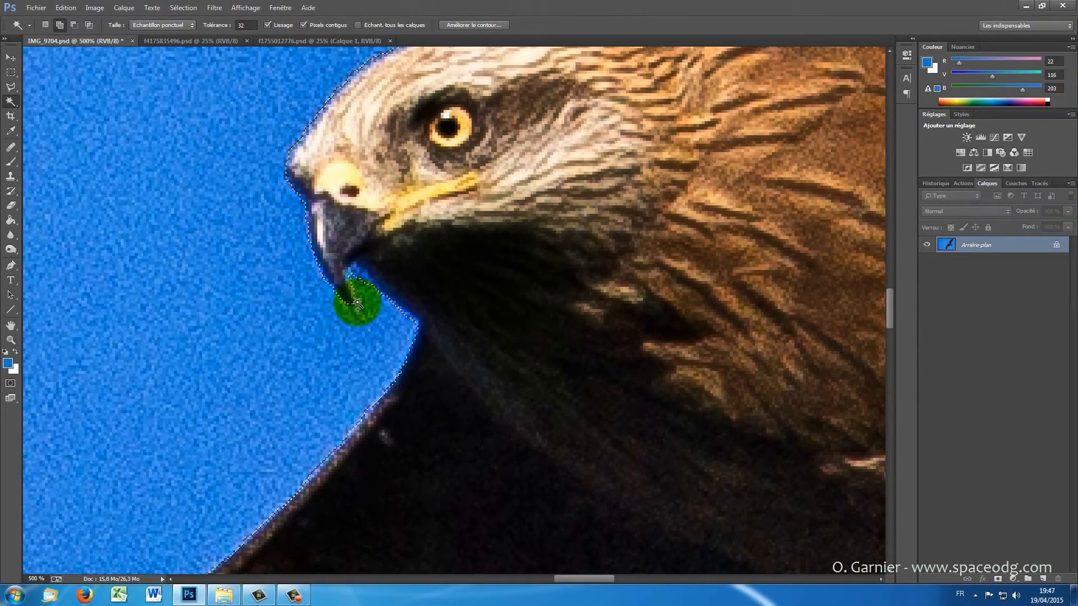
Invert the sky selection to select the bird instead.
{"action": "left_click", "coordinate": [353, 278]}
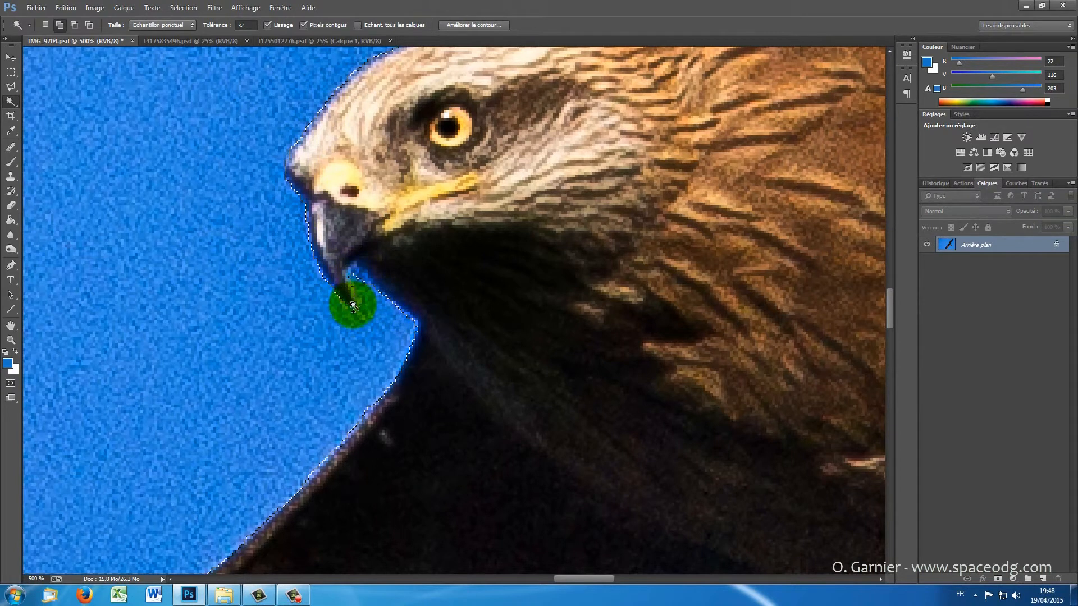
{"action": "left_click", "coordinate": [301, 199]}
{"action": "left_click", "coordinate": [340, 296]}
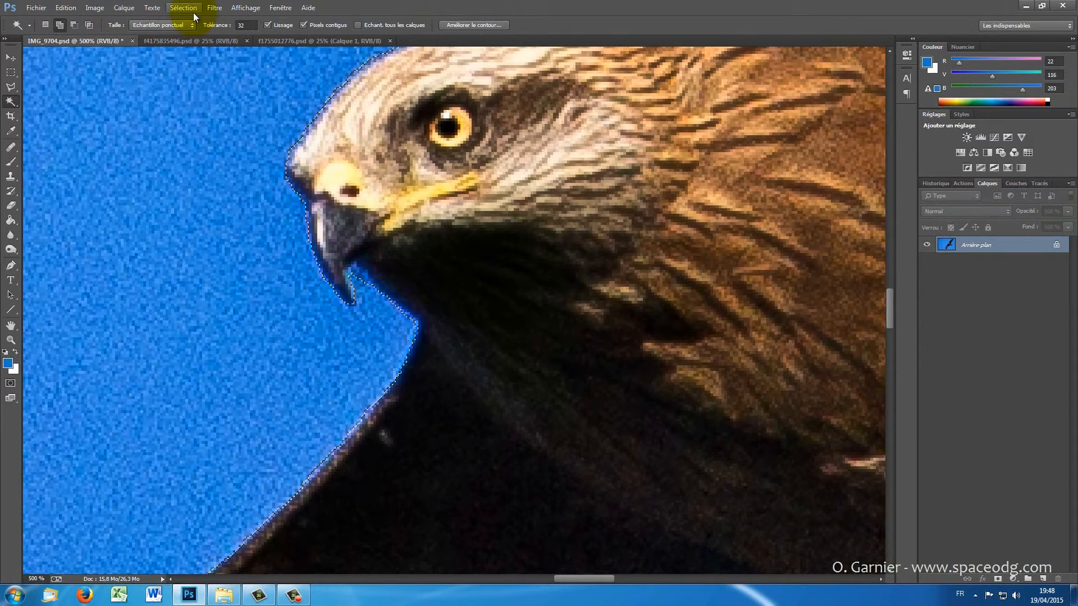
{"action": "left_click", "coordinate": [206, 123]}
{"action": "left_click", "coordinate": [187, 9]}
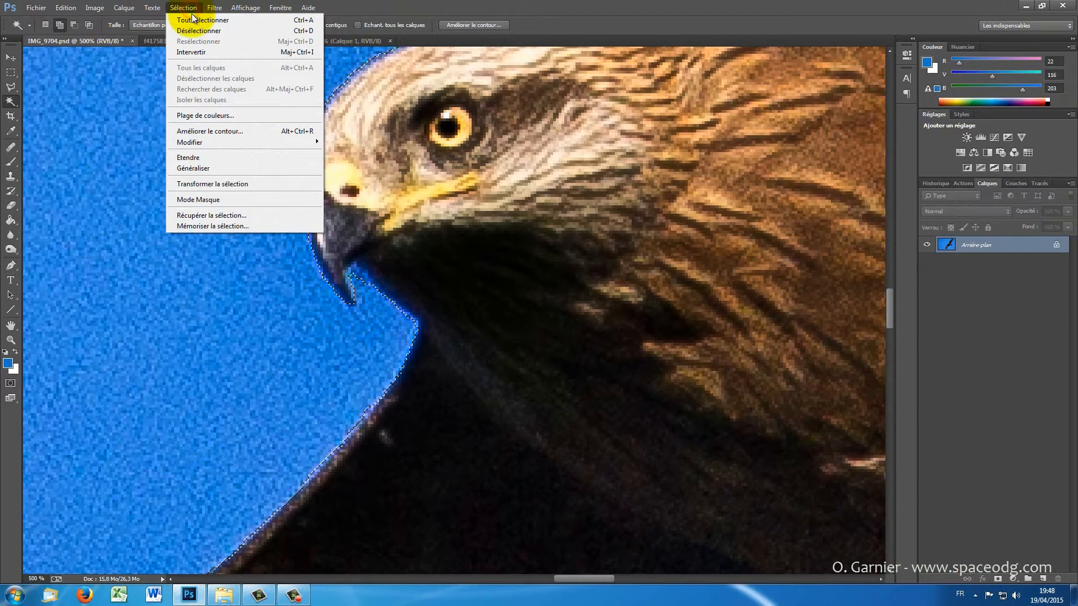
{"action": "mouse_move", "coordinate": [209, 146]}
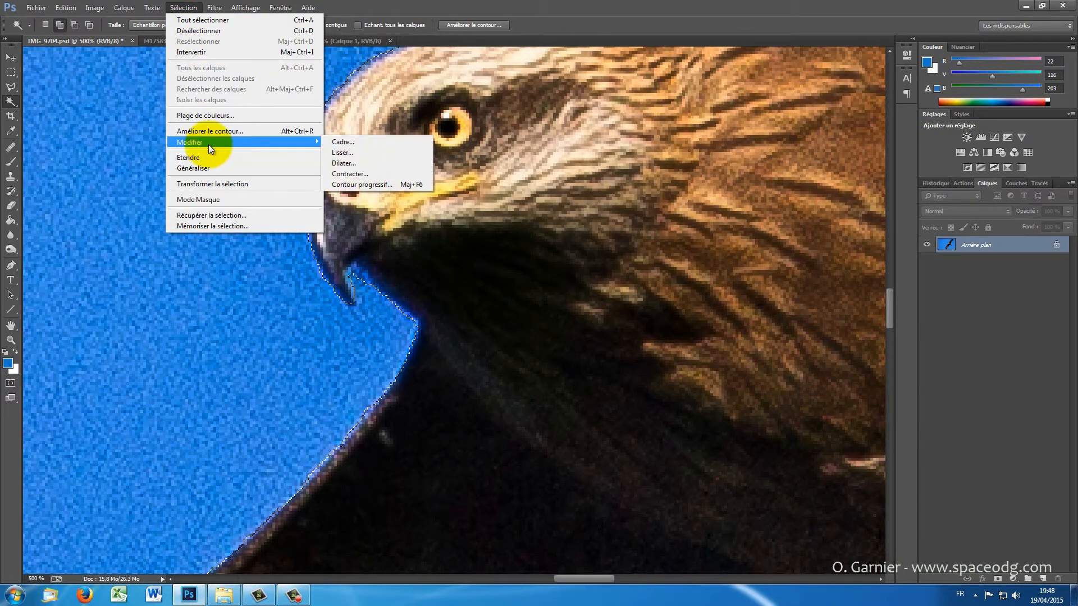
{"action": "left_click", "coordinate": [209, 53]}
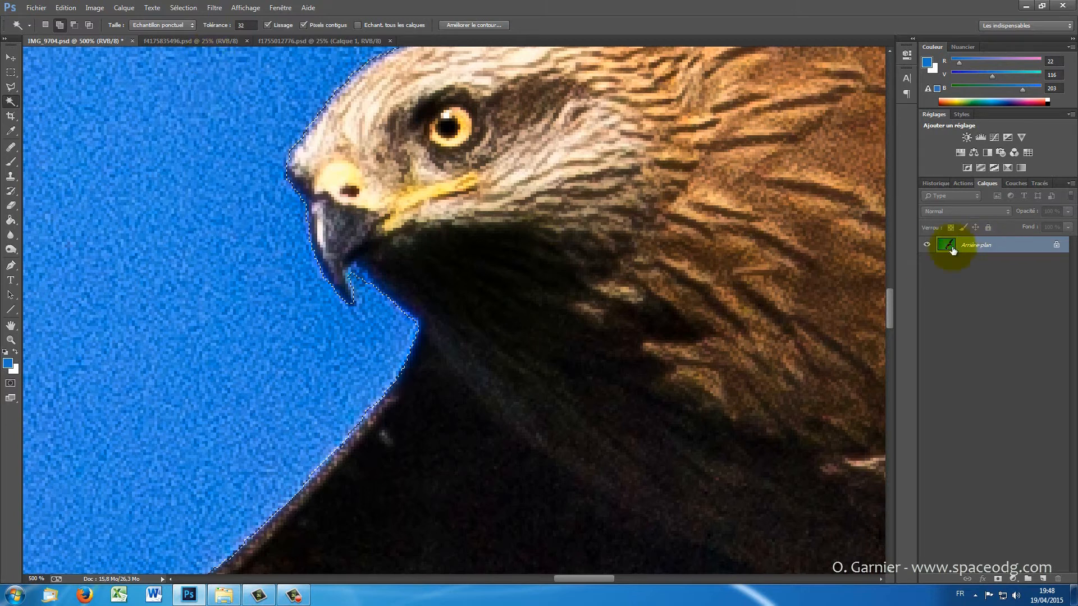
Invert the selection to the sky, and invert it back to the bird.
{"action": "left_click", "coordinate": [14, 329]}
{"action": "double_click", "coordinate": [11, 326]}
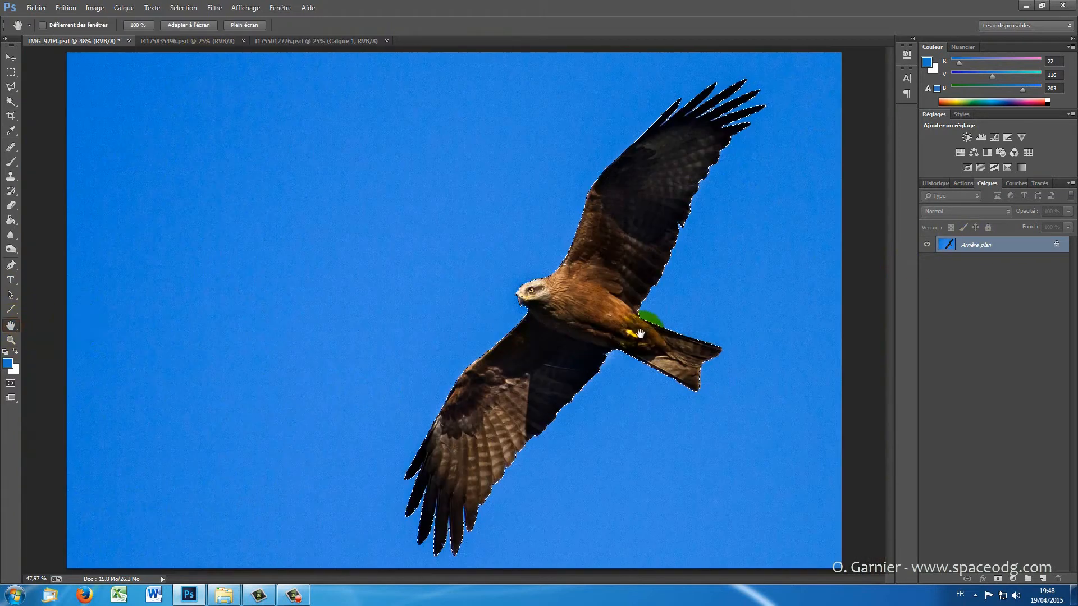
{"action": "left_click_drag", "start_coordinate": [651, 133], "coordinate": [578, 240]}
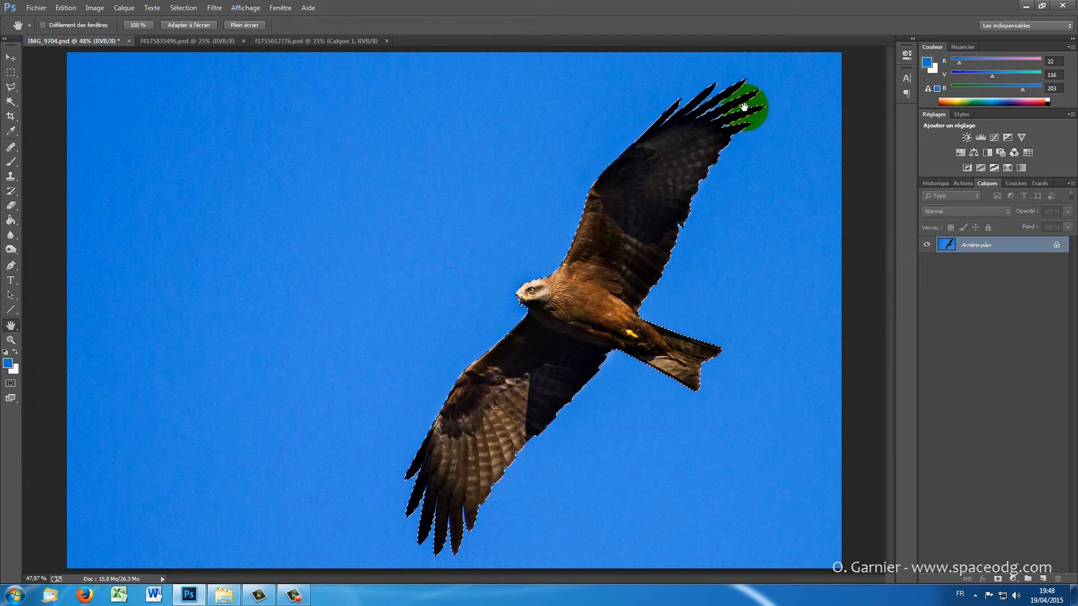
{"action": "left_click", "coordinate": [181, 8]}
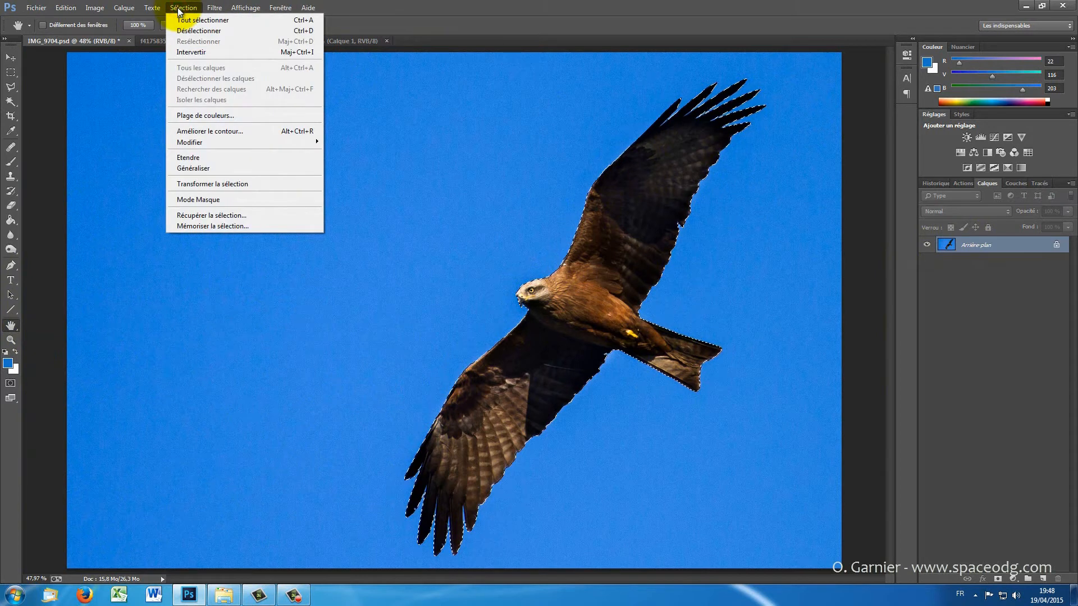
{"action": "left_click", "coordinate": [183, 51]}
{"action": "left_click_drag", "start_coordinate": [175, 58], "coordinate": [117, 54]}
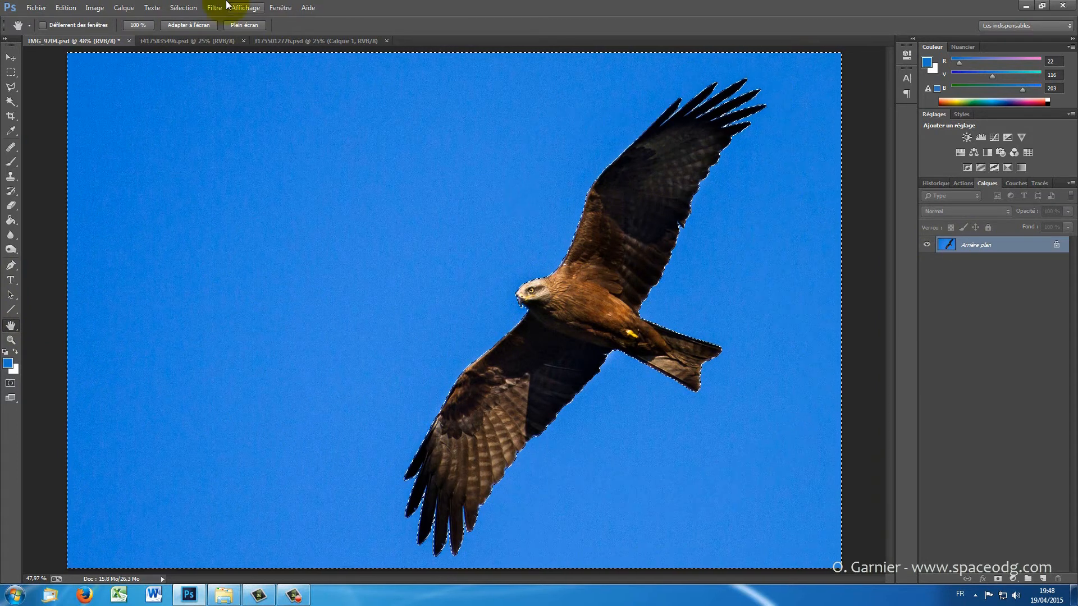
{"action": "left_click", "coordinate": [181, 8]}
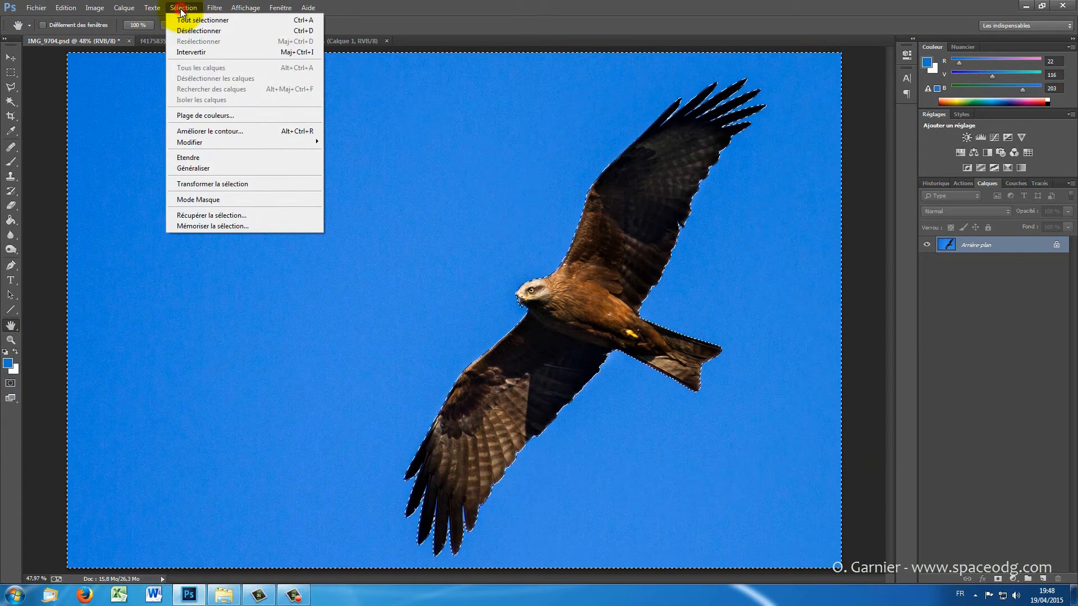
{"action": "left_click", "coordinate": [196, 56]}
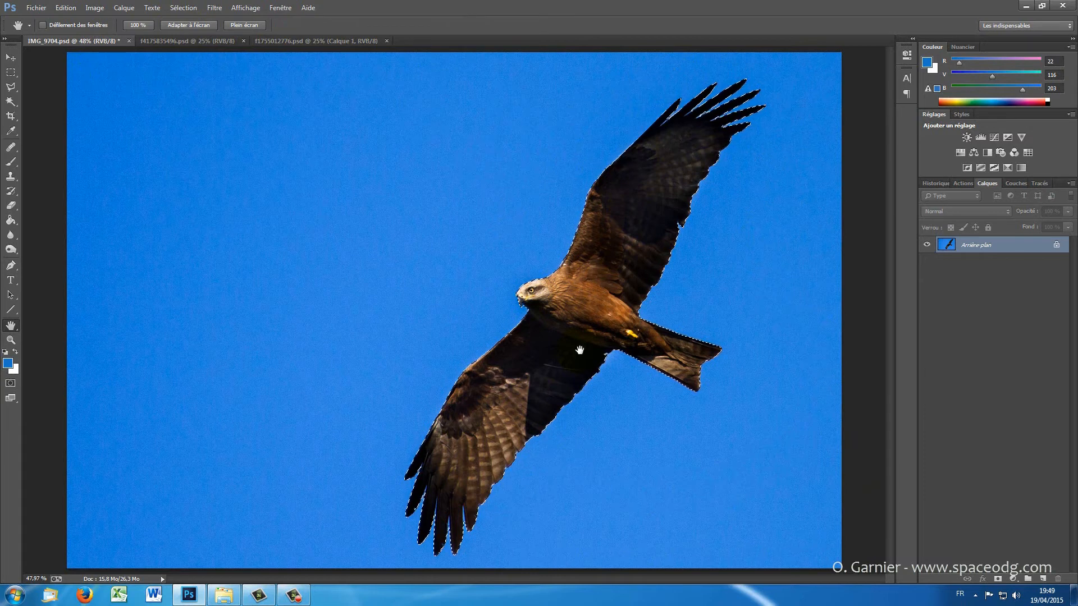
Copy and paste the selected bird onto a new layer, and hide the background layer.
{"action": "key", "text": "w"}
{"action": "scroll", "coordinate": [580, 350], "scroll_direction": "up", "scroll_amount": 6}
{"action": "left_click", "coordinate": [613, 357]}
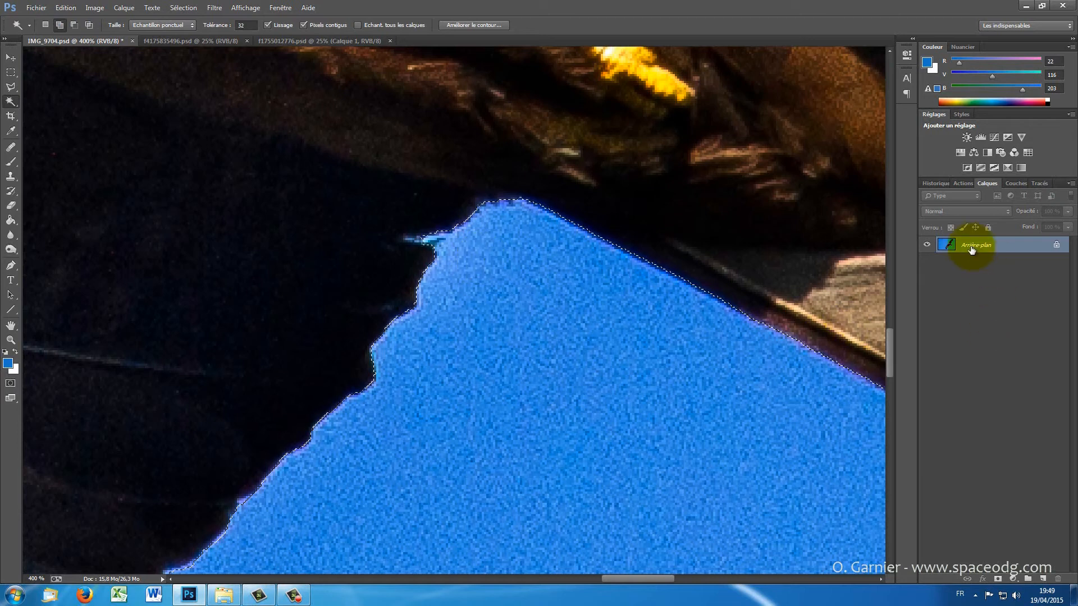
{"action": "left_click_drag", "start_coordinate": [972, 250], "coordinate": [971, 247]}
{"action": "left_click", "coordinate": [591, 229]}
{"action": "left_click", "coordinate": [65, 7]}
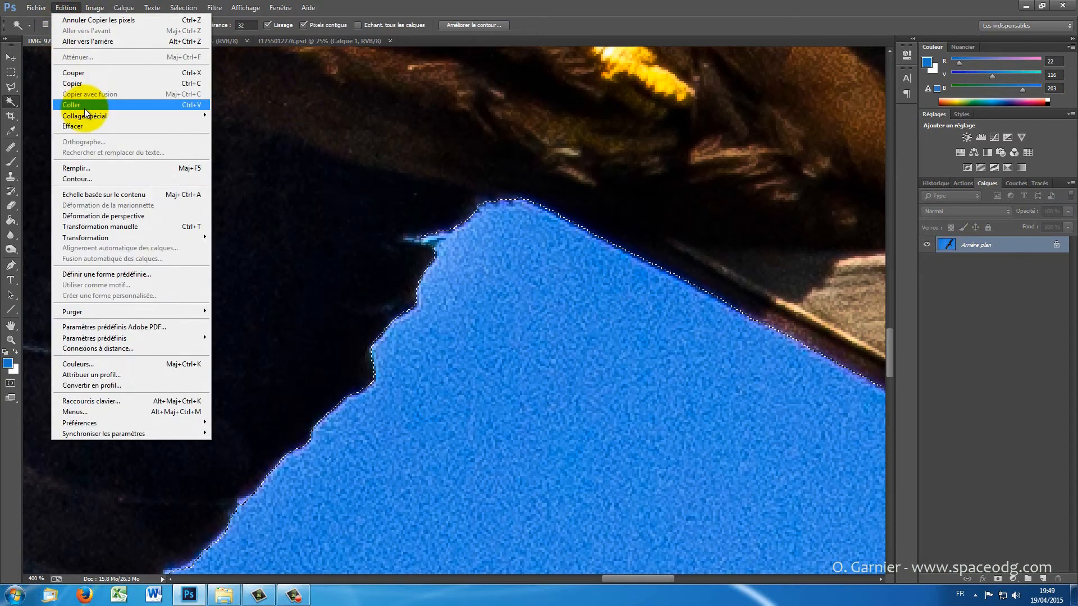
{"action": "left_click", "coordinate": [65, 8]}
{"action": "left_click", "coordinate": [66, 8]}
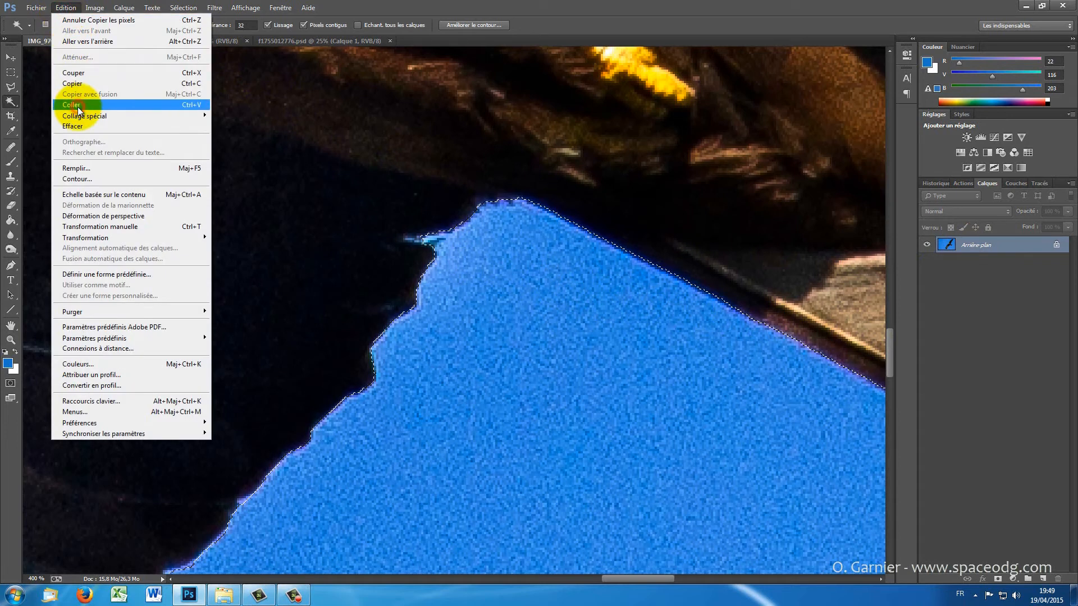
{"action": "left_click", "coordinate": [77, 107]}
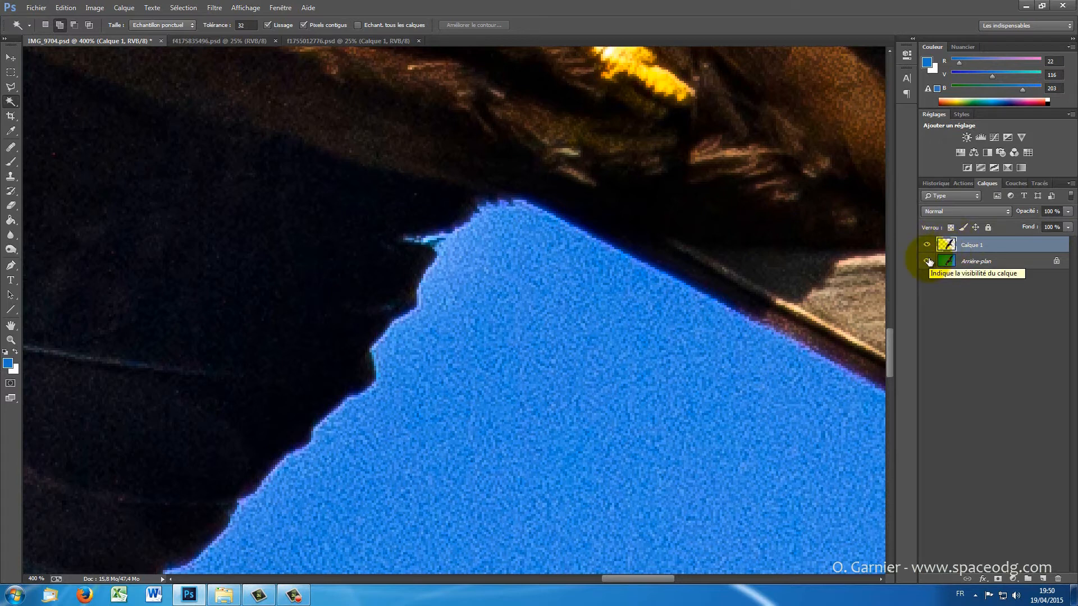
{"action": "left_click", "coordinate": [927, 261]}
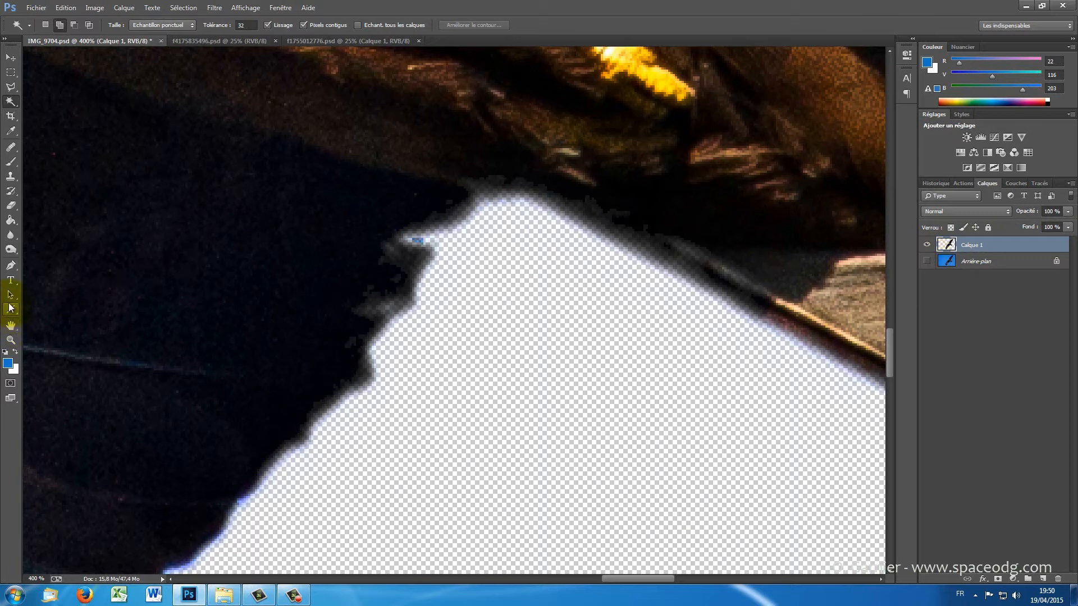
{"action": "double_click", "coordinate": [11, 328]}
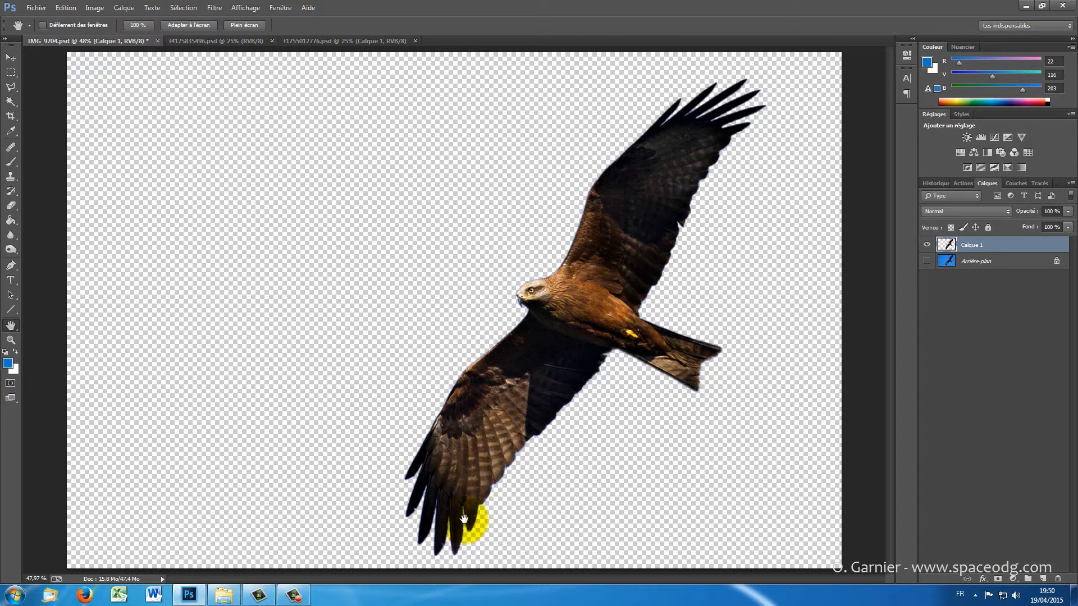
Set the Eraser size to 3 px for cleaning the feathers at the lower wing tip.
{"action": "left_click", "coordinate": [11, 340]}
{"action": "left_click", "coordinate": [471, 540]}
{"action": "left_click_drag", "start_coordinate": [467, 543], "coordinate": [467, 538]}
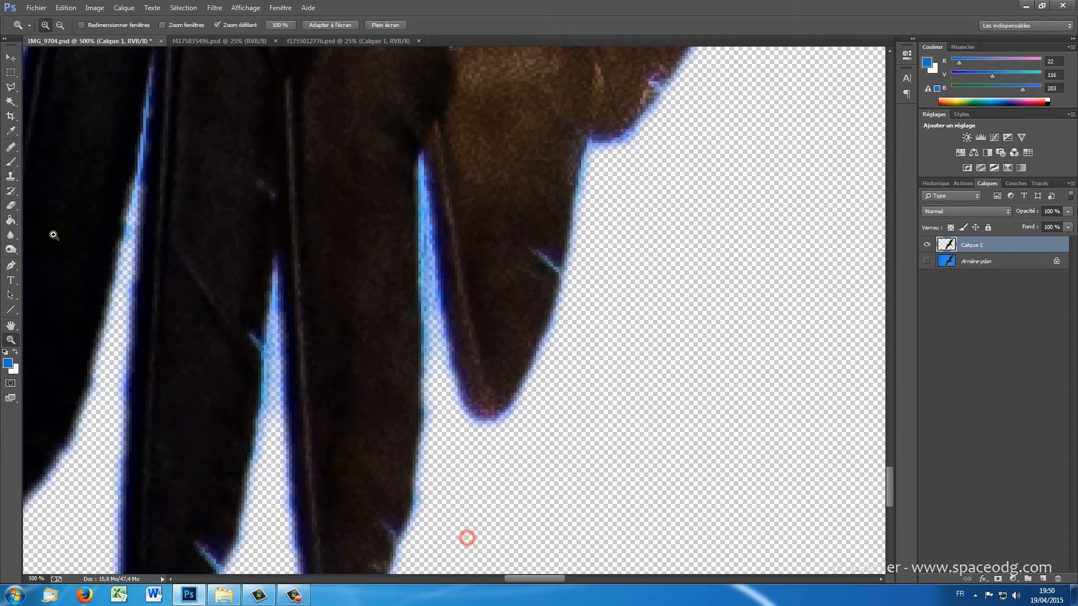
{"action": "left_click", "coordinate": [12, 207]}
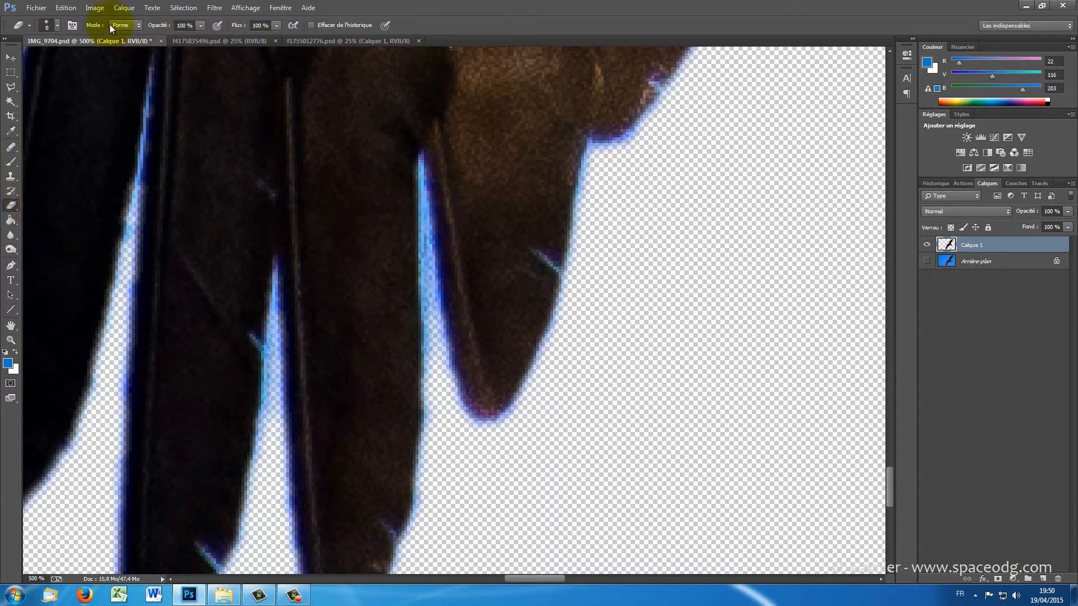
{"action": "left_click", "coordinate": [58, 26]}
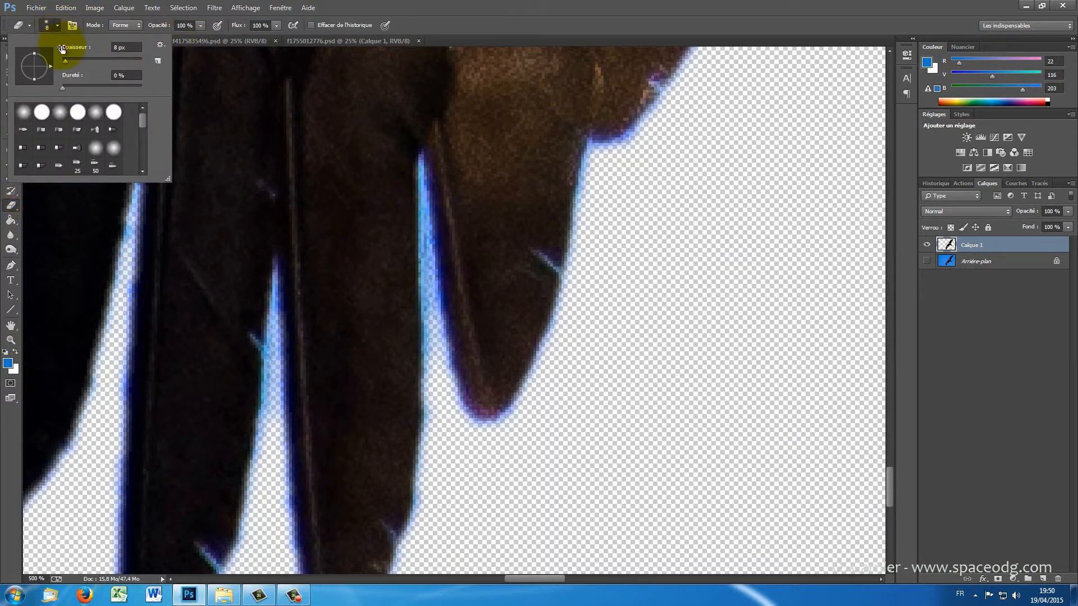
{"action": "left_click_drag", "start_coordinate": [115, 47], "coordinate": [96, 47]}
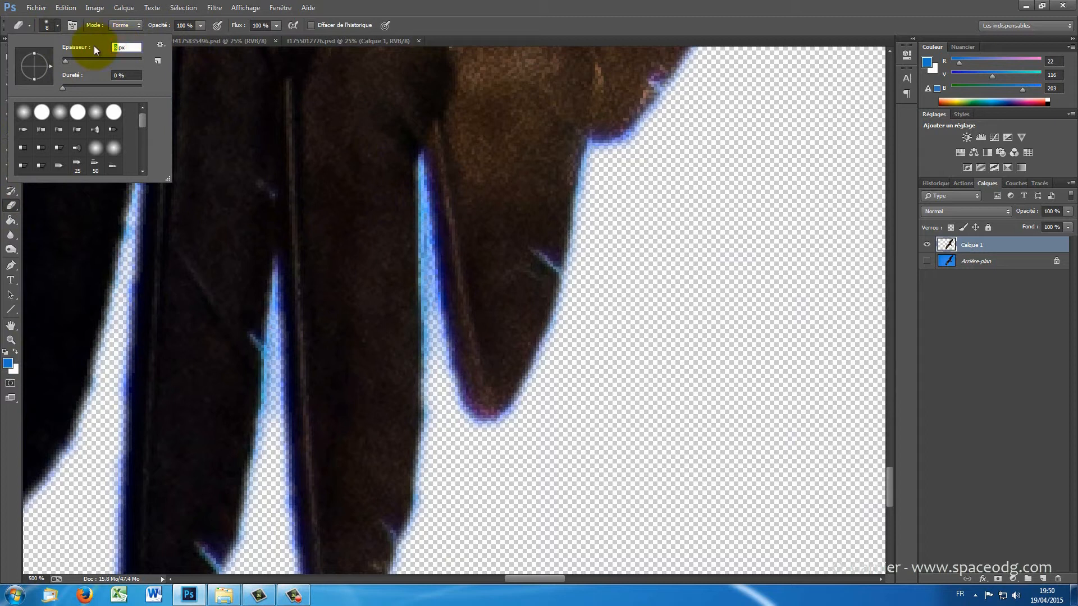
{"action": "type", "text": "3"}
Erase the blue fringe along both sides of the gap beside the short brown feather with straight strokes.
{"action": "mouse_move", "coordinate": [422, 193]}
{"action": "left_mouse_down"}
{"action": "mouse_move", "coordinate": [425, 169]}
{"action": "mouse_move", "coordinate": [422, 222]}
{"action": "mouse_move", "coordinate": [421, 171]}
{"action": "mouse_move", "coordinate": [416, 213]}
{"action": "mouse_move", "coordinate": [428, 305]}
{"action": "mouse_move", "coordinate": [419, 167]}
{"action": "left_mouse_up"}
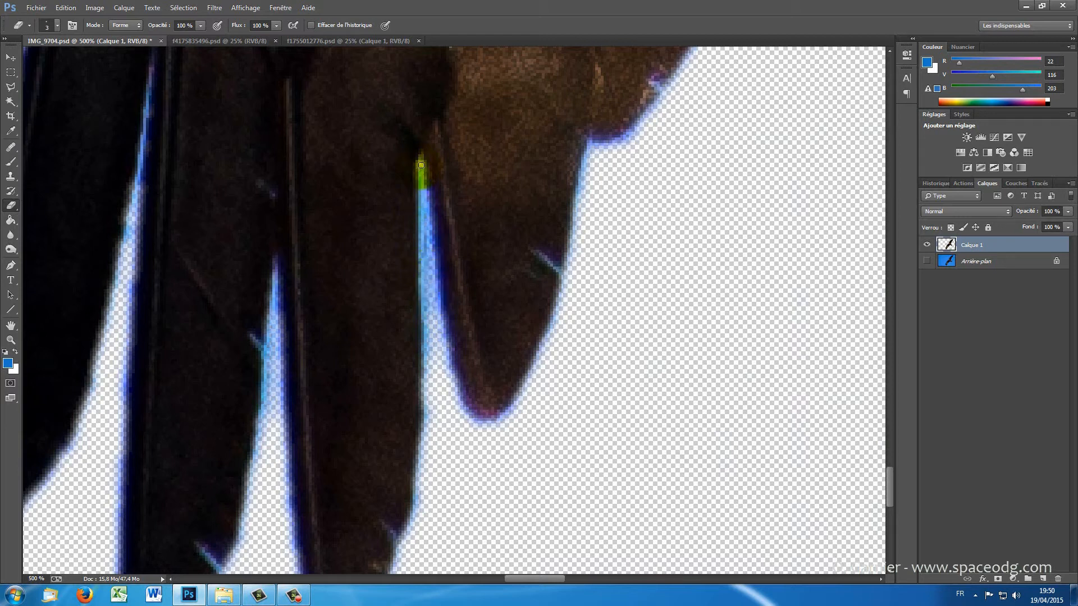
{"action": "left_click", "coordinate": [58, 31]}
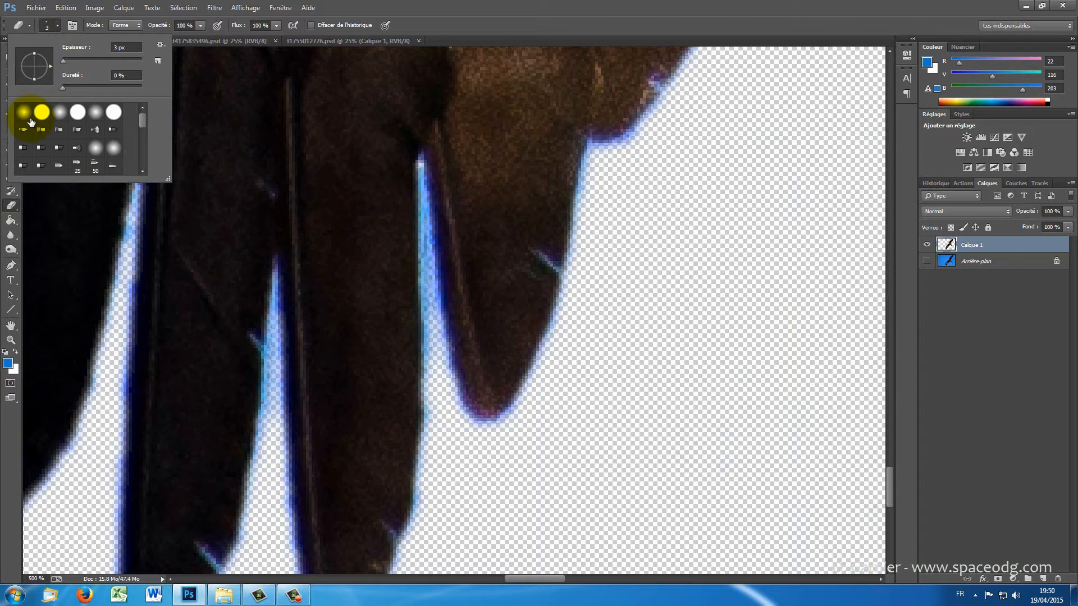
{"action": "left_click", "coordinate": [56, 25]}
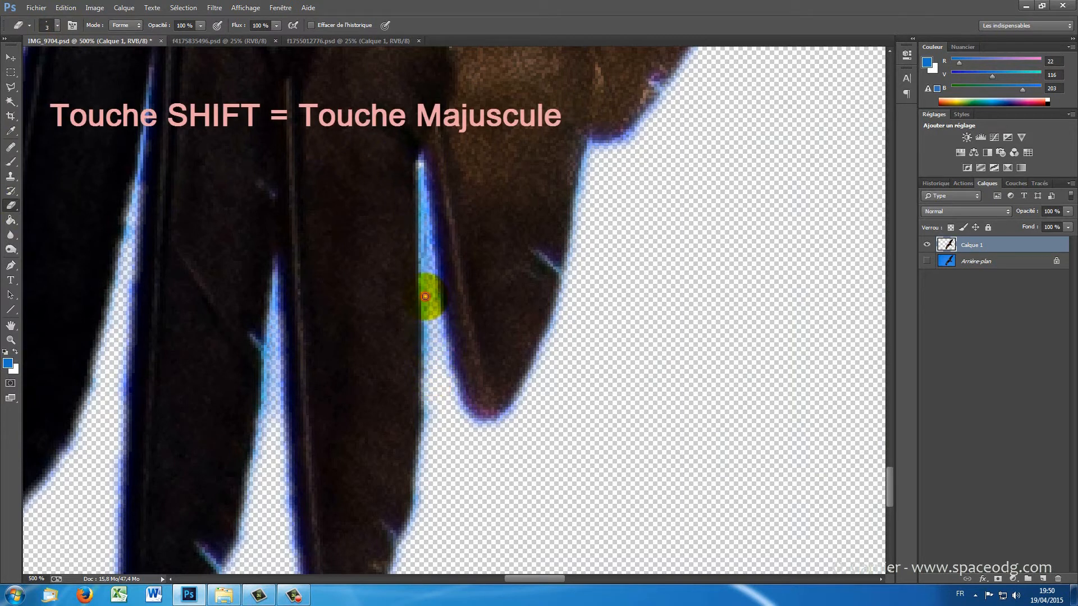
{"action": "left_click", "coordinate": [419, 164], "text": "shift"}
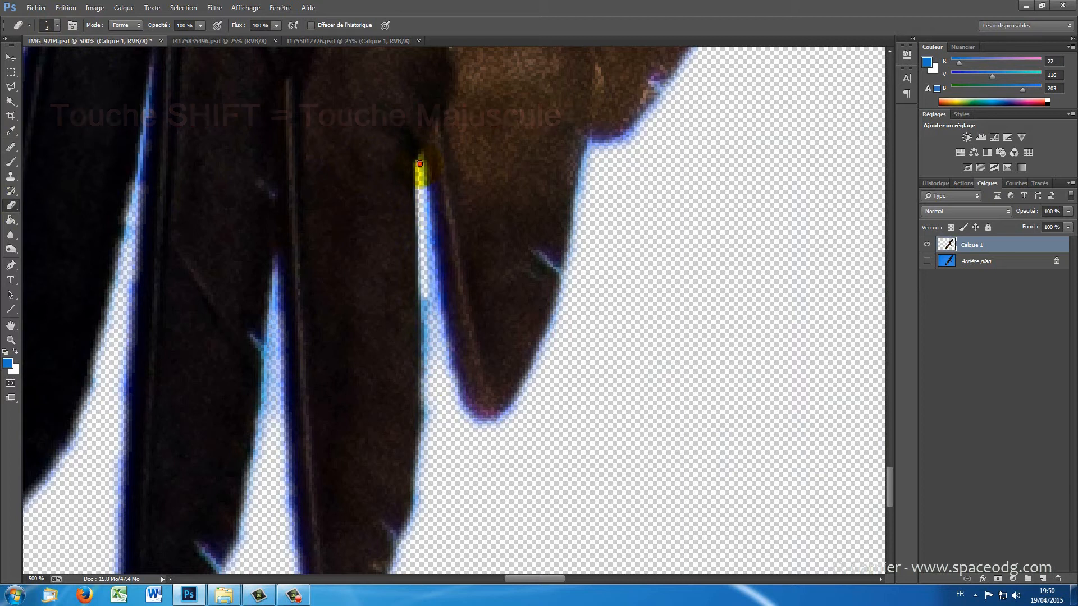
{"action": "left_click", "coordinate": [433, 365], "text": "shift"}
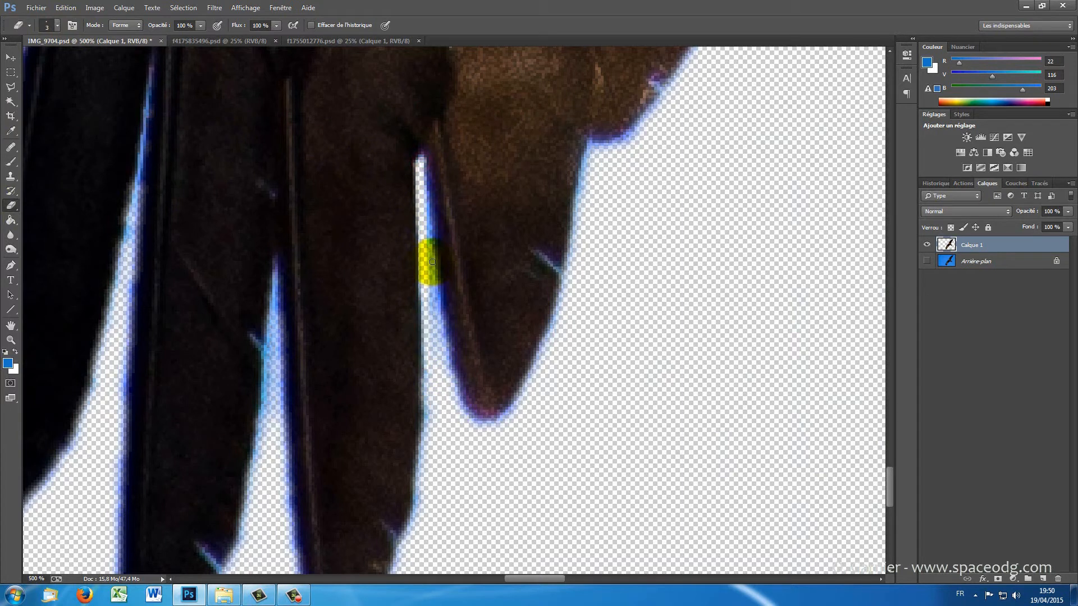
{"action": "left_click", "coordinate": [433, 261], "text": "shift"}
{"action": "left_click", "coordinate": [435, 325], "text": "shift"}
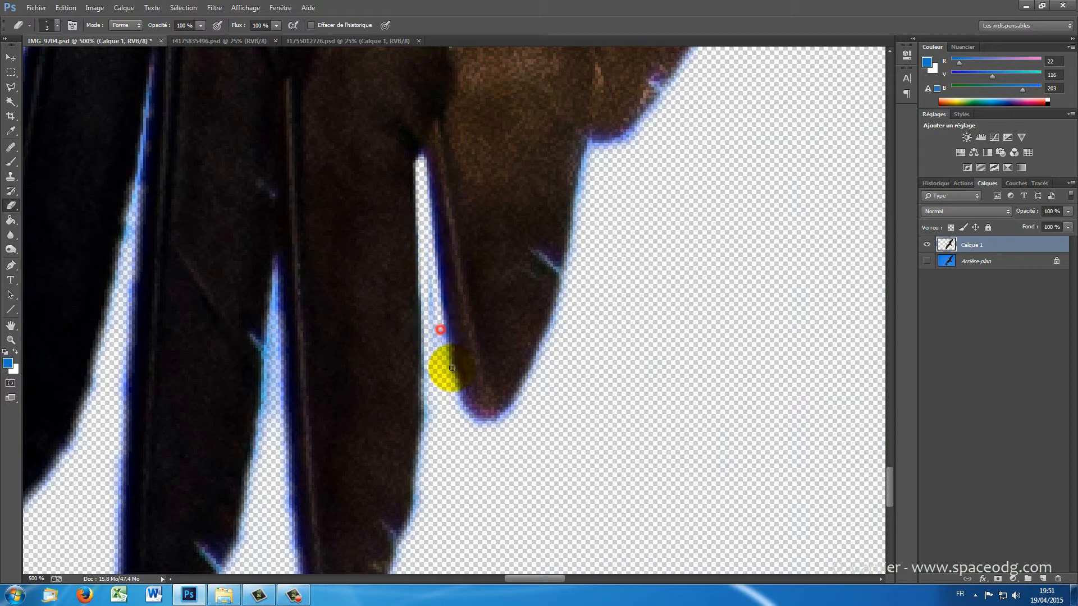
Erase the blue fringe around the short brown feather's tip and up its outer edge in straight segments.
{"action": "left_click", "coordinate": [472, 421]}
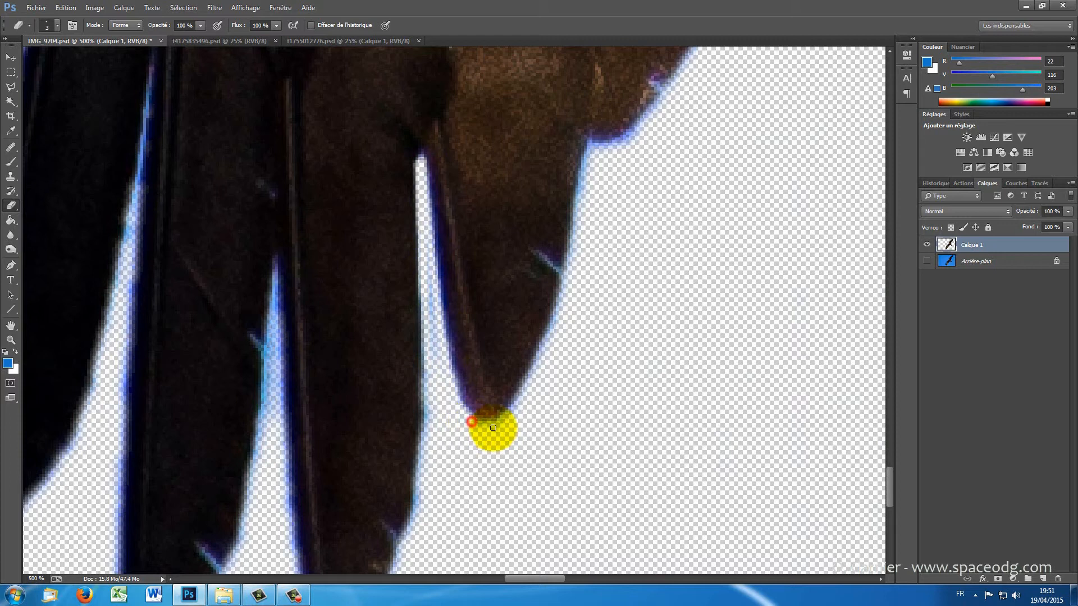
{"action": "left_click", "coordinate": [528, 382], "text": "shift"}
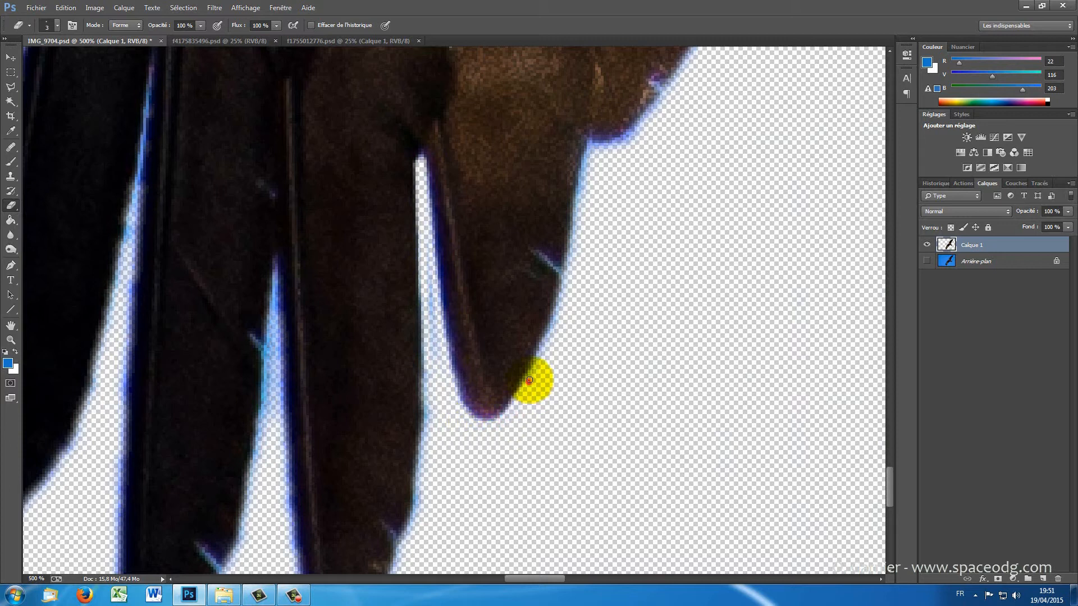
{"action": "left_click", "coordinate": [560, 302], "text": "shift"}
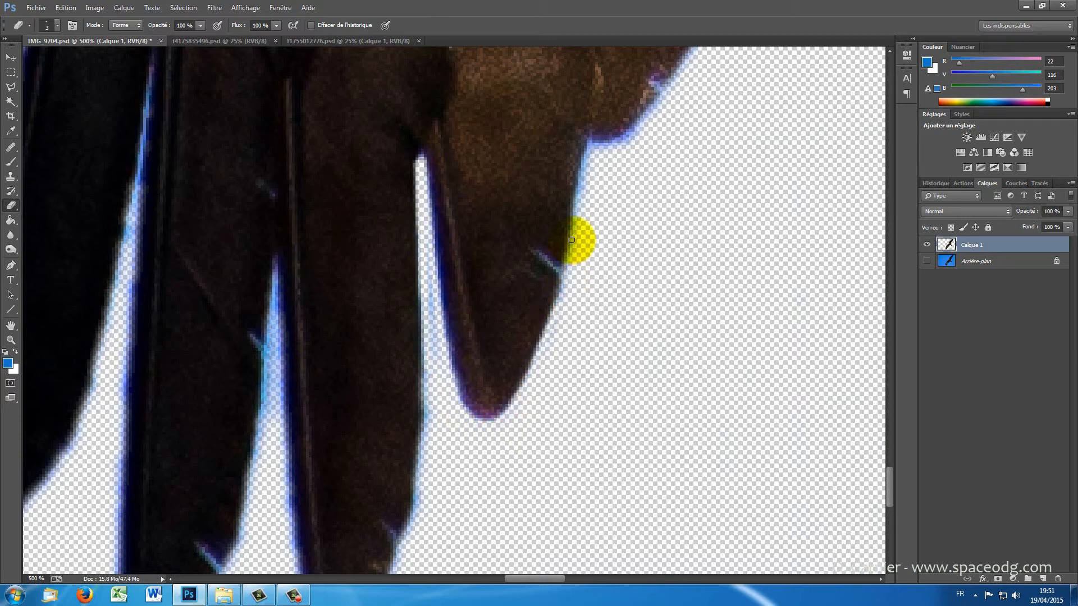
{"action": "left_click", "coordinate": [574, 241], "text": "shift"}
{"action": "left_click", "coordinate": [591, 146], "text": "shift"}
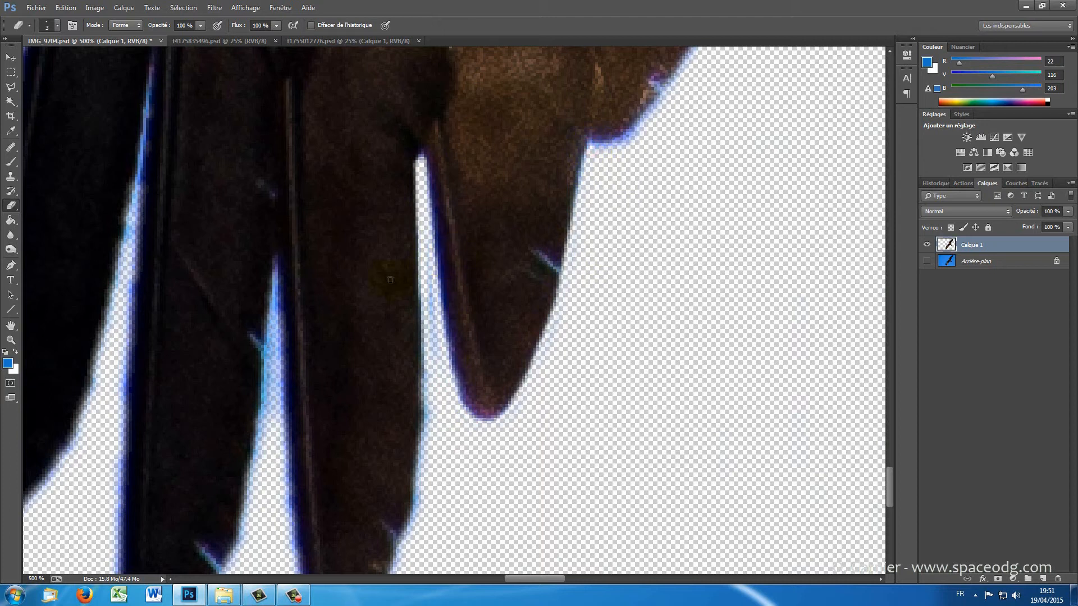
Erase the blue fringe in the next gap between the dark feathers and around the neighbouring feather's tip.
{"action": "left_click", "coordinate": [276, 263]}
{"action": "left_click", "coordinate": [265, 390], "text": "shift"}
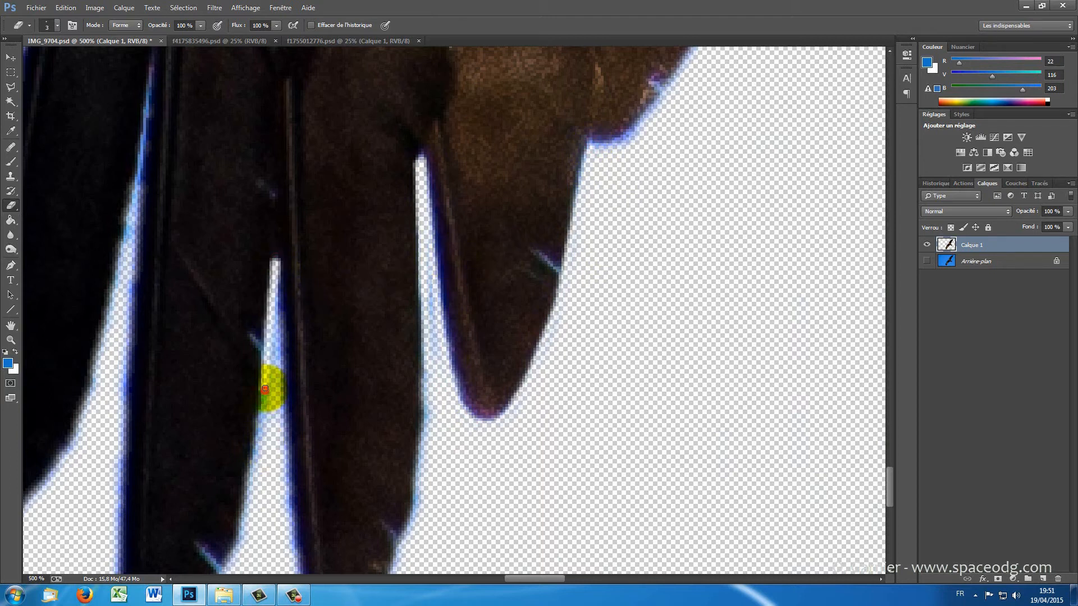
{"action": "left_click", "coordinate": [250, 480], "text": "shift"}
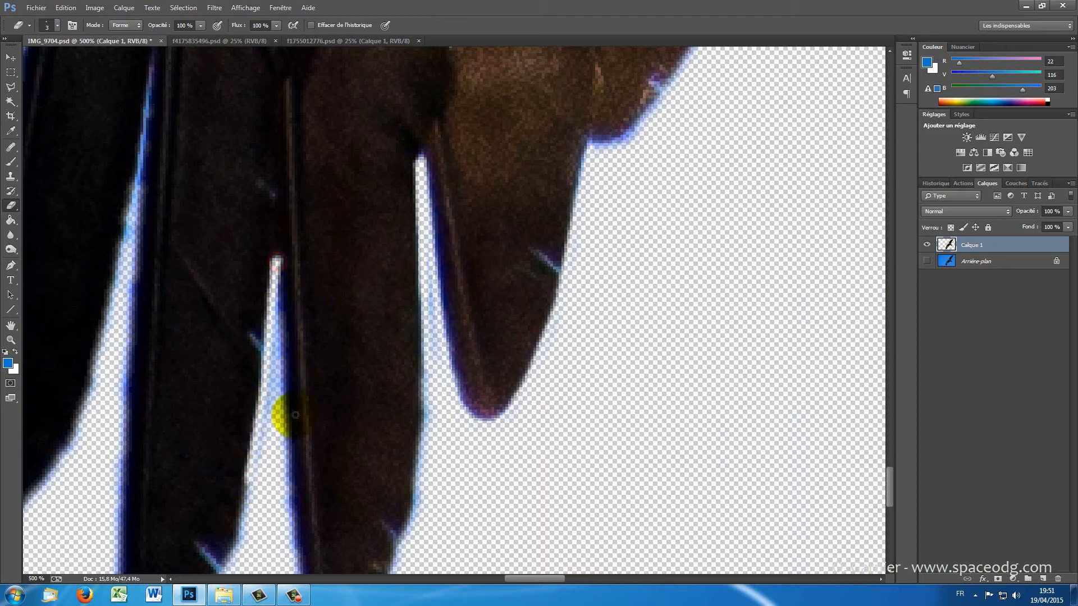
{"action": "left_click_drag", "start_coordinate": [320, 479], "coordinate": [324, 296]}
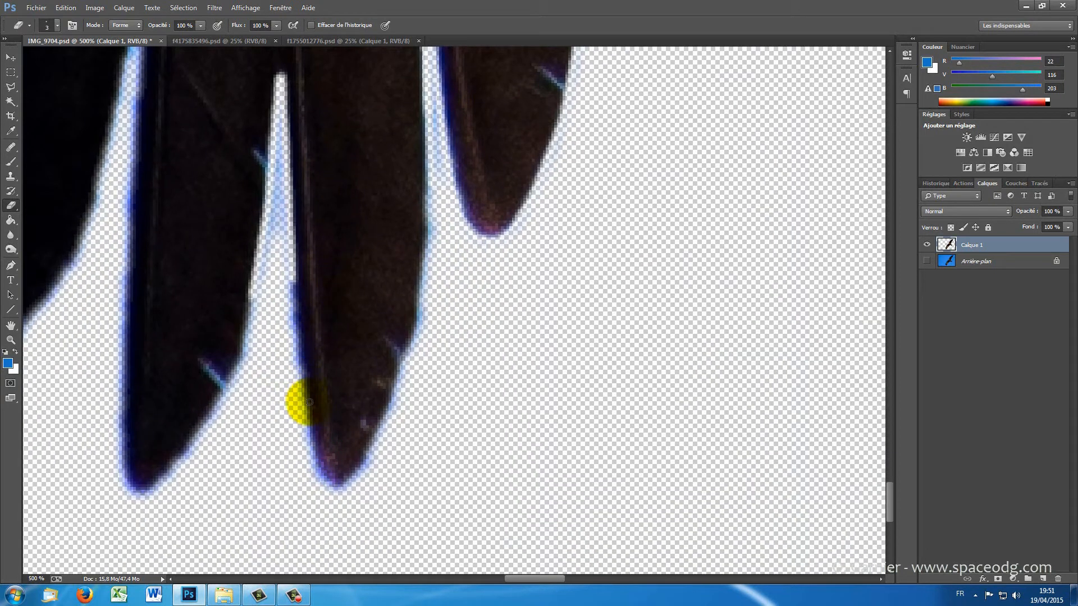
{"action": "mouse_move", "coordinate": [306, 408]}
{"action": "left_mouse_down"}
{"action": "mouse_move", "coordinate": [329, 498]}
{"action": "mouse_move", "coordinate": [329, 488]}
{"action": "mouse_move", "coordinate": [351, 493]}
{"action": "mouse_move", "coordinate": [412, 373]}
{"action": "mouse_move", "coordinate": [420, 329]}
{"action": "left_mouse_up"}
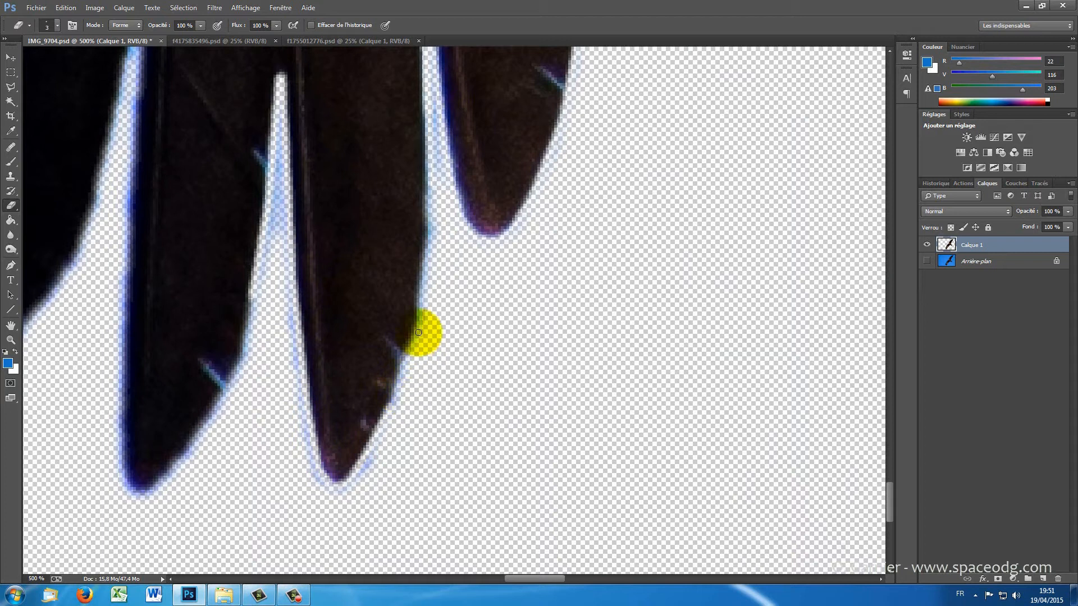
Set the Eraser diameter to 6 px and erase the leftover blue residue between the dark feathers, redoing the first stroke.
{"action": "right_click", "coordinate": [396, 442], "text": "alt"}
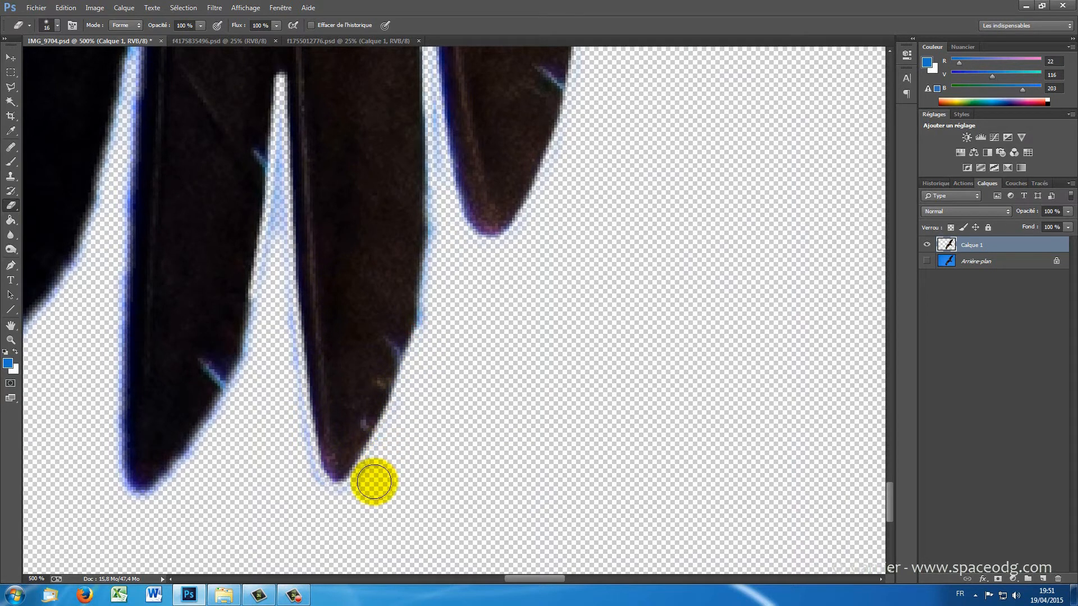
{"action": "right_click", "coordinate": [312, 503], "text": "alt"}
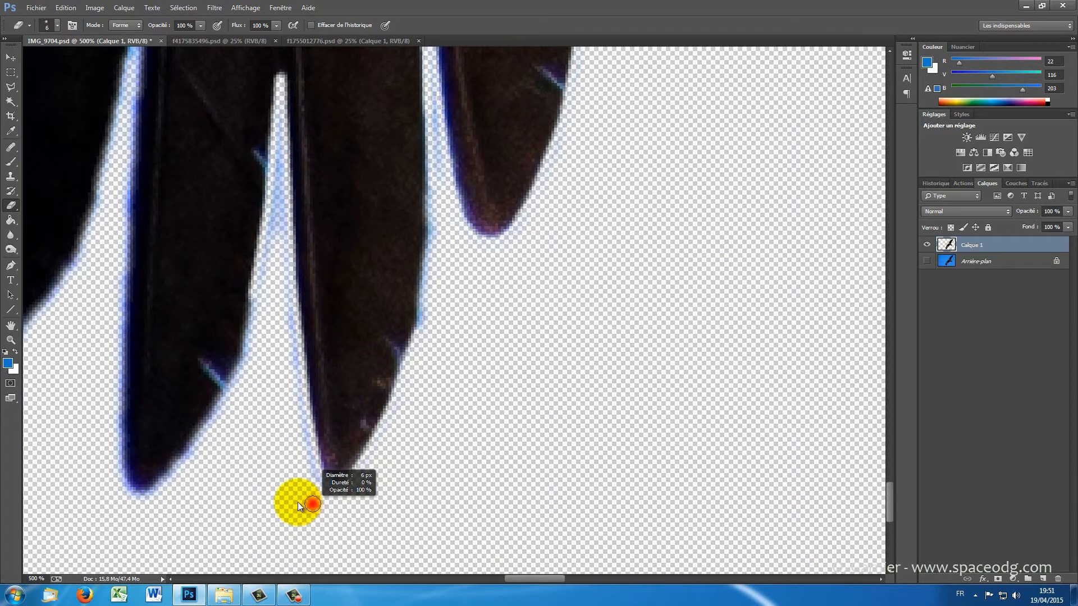
{"action": "mouse_move", "coordinate": [300, 418]}
{"action": "left_mouse_down"}
{"action": "mouse_move", "coordinate": [279, 303]}
{"action": "mouse_move", "coordinate": [280, 134]}
{"action": "left_mouse_up"}
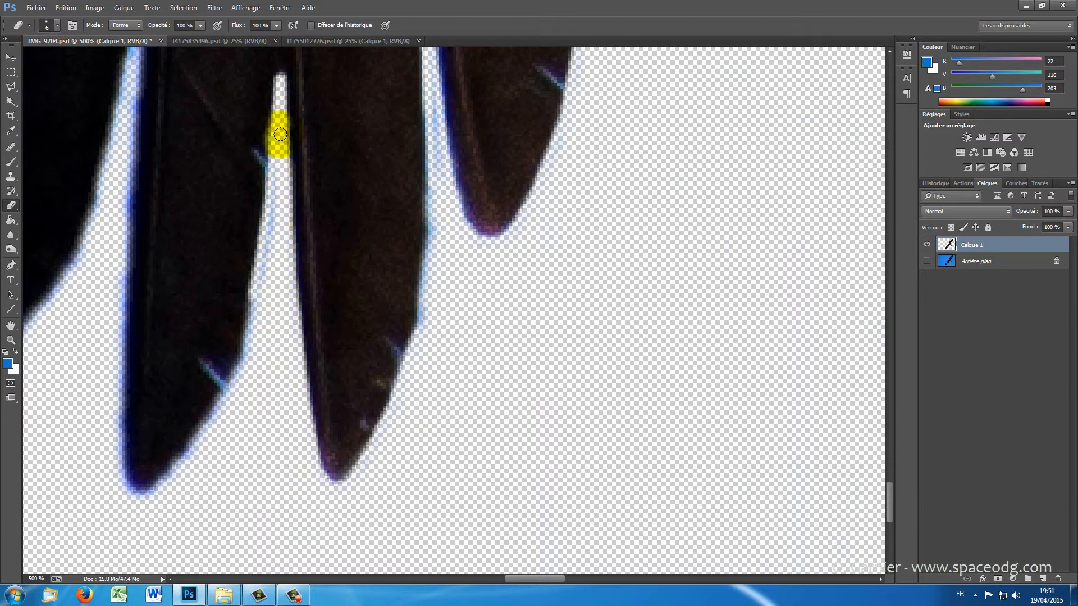
{"action": "key", "text": "ctrl+z"}
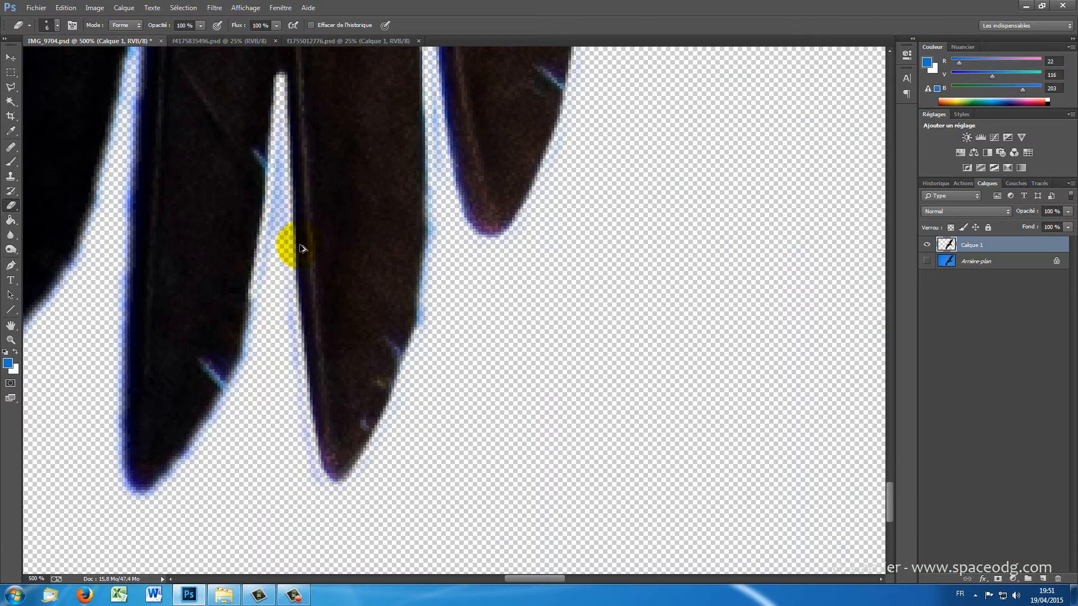
{"action": "mouse_move", "coordinate": [279, 125]}
{"action": "left_mouse_down"}
{"action": "mouse_move", "coordinate": [282, 293]}
{"action": "mouse_move", "coordinate": [328, 484]}
{"action": "left_mouse_up"}
{"action": "mouse_move", "coordinate": [278, 171]}
{"action": "left_mouse_down"}
{"action": "mouse_move", "coordinate": [241, 389]}
{"action": "mouse_move", "coordinate": [241, 378]}
{"action": "mouse_move", "coordinate": [171, 491]}
{"action": "mouse_move", "coordinate": [128, 496]}
{"action": "mouse_move", "coordinate": [108, 457]}
{"action": "mouse_move", "coordinate": [110, 221]}
{"action": "mouse_move", "coordinate": [110, 281]}
{"action": "mouse_move", "coordinate": [121, 281]}
{"action": "mouse_move", "coordinate": [137, 52]}
{"action": "mouse_move", "coordinate": [188, 118]}
{"action": "mouse_move", "coordinate": [251, 313]}
{"action": "left_mouse_up"}
{"action": "mouse_move", "coordinate": [218, 230]}
{"action": "left_mouse_down"}
{"action": "mouse_move", "coordinate": [211, 388]}
{"action": "mouse_move", "coordinate": [194, 398]}
{"action": "mouse_move", "coordinate": [142, 527]}
{"action": "left_mouse_up"}
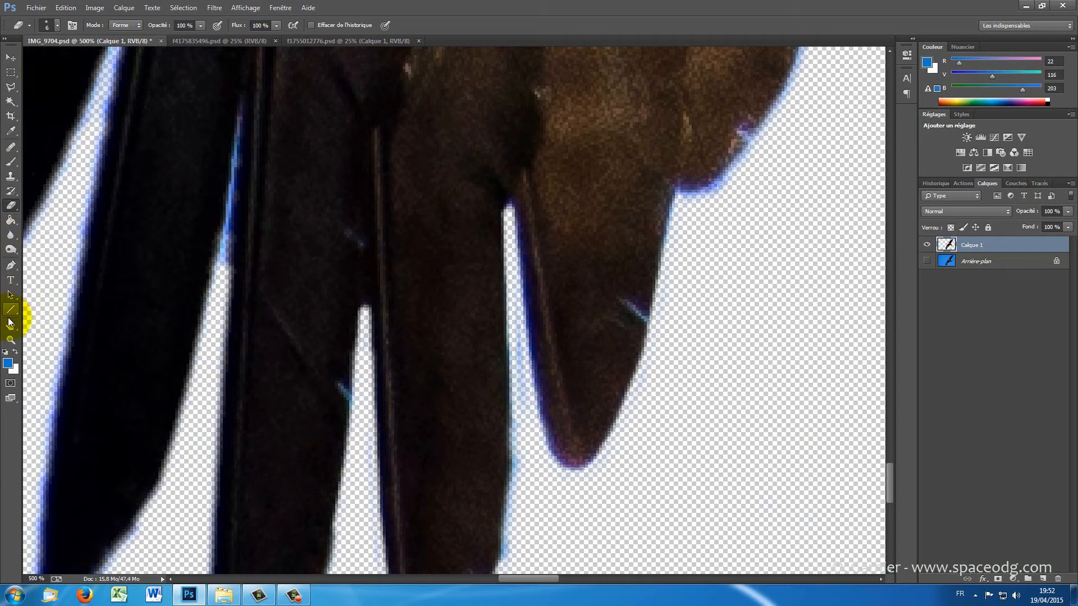
Outline the whole bird loosely with the Polygonal Lasso and invert the selection to the surrounding empty area.
{"action": "double_click", "coordinate": [10, 340]}
{"action": "double_click", "coordinate": [11, 327]}
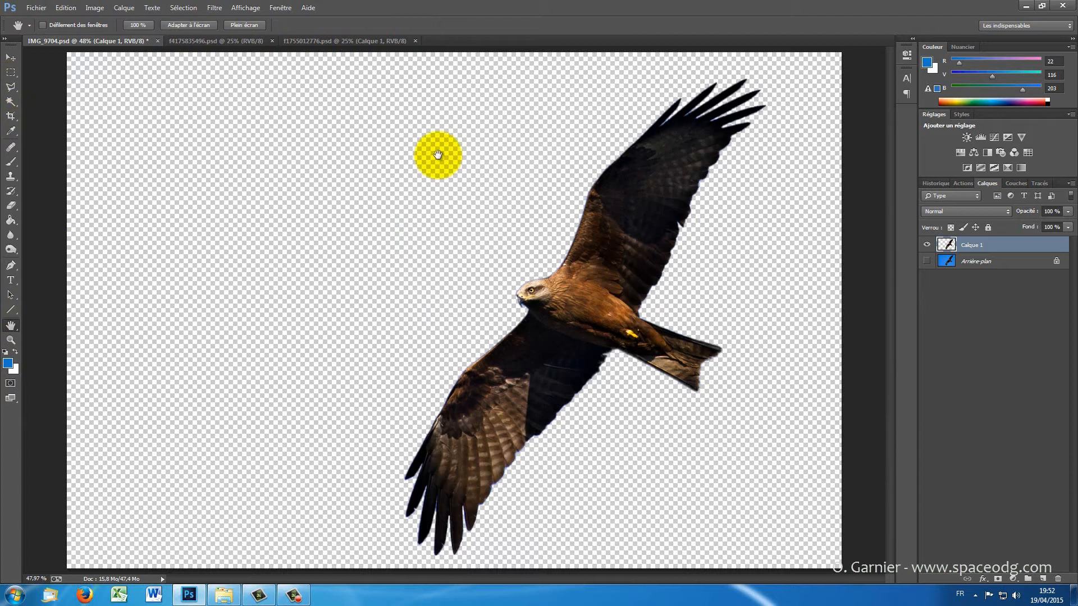
{"action": "left_click", "coordinate": [11, 89]}
{"action": "left_click", "coordinate": [512, 264]}
{"action": "left_click", "coordinate": [557, 183]}
{"action": "left_click", "coordinate": [681, 69]}
{"action": "left_click", "coordinate": [740, 63]}
{"action": "left_click", "coordinate": [795, 80]}
{"action": "left_click", "coordinate": [787, 134]}
{"action": "left_click", "coordinate": [748, 187]}
{"action": "left_click", "coordinate": [691, 275]}
{"action": "left_click", "coordinate": [662, 306]}
{"action": "left_click", "coordinate": [741, 340]}
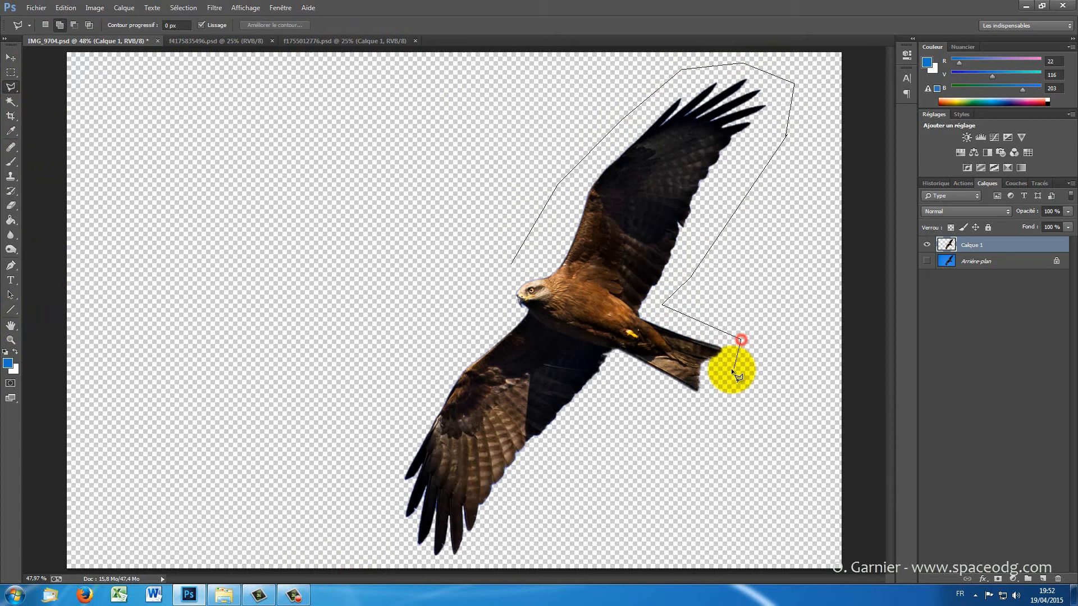
{"action": "left_click", "coordinate": [710, 411]}
{"action": "left_click", "coordinate": [624, 391]}
{"action": "left_click", "coordinate": [571, 417]}
{"action": "left_click", "coordinate": [537, 454]}
{"action": "left_click", "coordinate": [514, 507]}
{"action": "left_click", "coordinate": [473, 558]}
{"action": "left_click", "coordinate": [421, 567]}
{"action": "left_click", "coordinate": [390, 544]}
{"action": "left_click", "coordinate": [378, 491]}
{"action": "left_click", "coordinate": [447, 352]}
{"action": "double_click", "coordinate": [494, 294]}
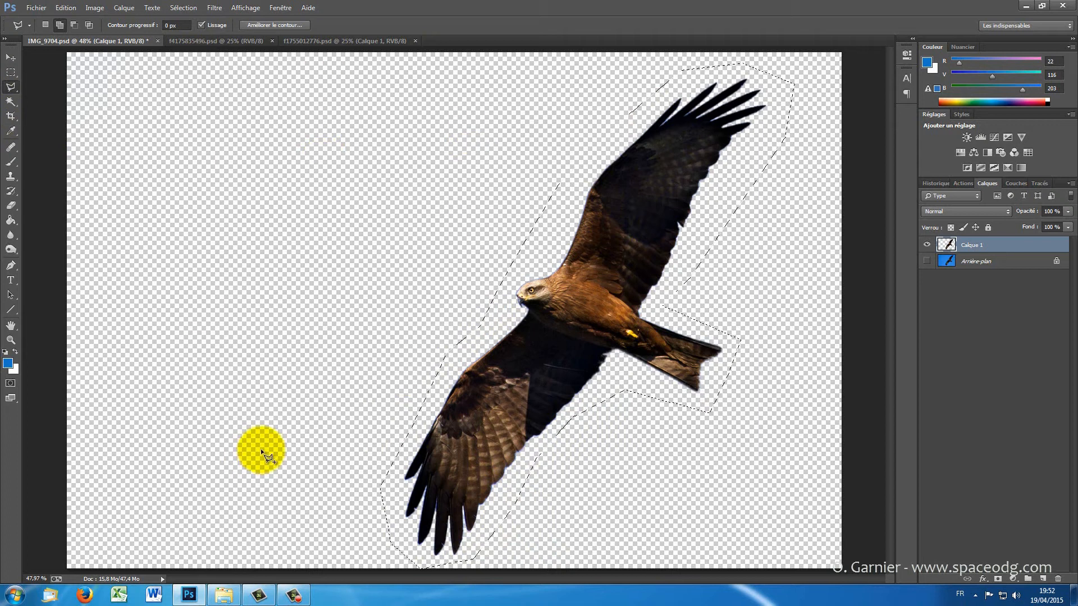
{"action": "left_click", "coordinate": [180, 8]}
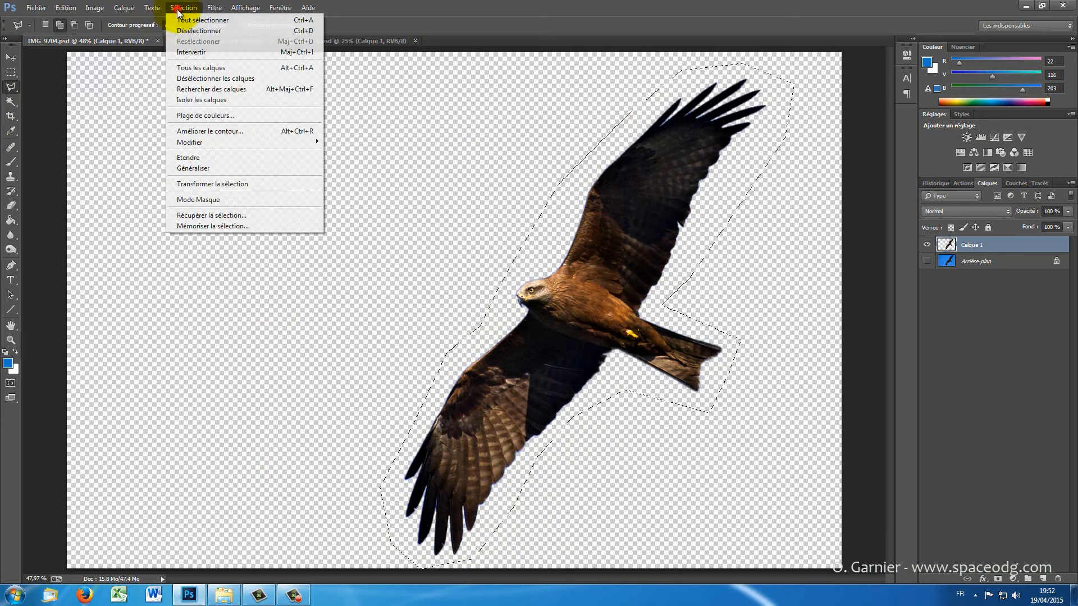
{"action": "left_click", "coordinate": [191, 51]}
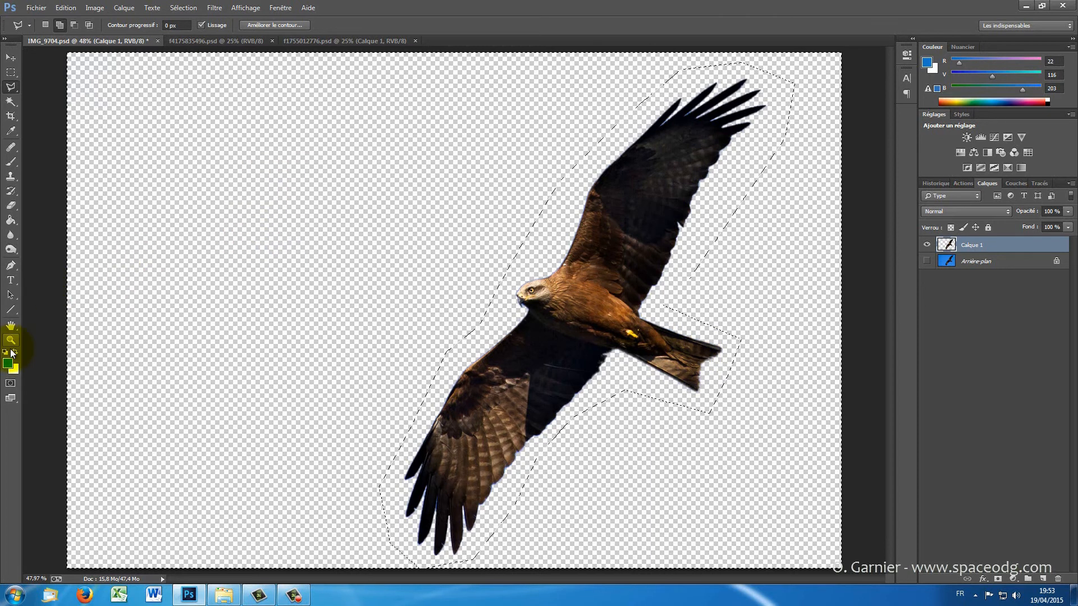
Try scribbling with the blue Brush in the selected empty area beside the bird, and undo the stroke.
{"action": "left_click", "coordinate": [11, 162]}
{"action": "mouse_move", "coordinate": [361, 228]}
{"action": "left_mouse_down"}
{"action": "mouse_move", "coordinate": [258, 272]}
{"action": "mouse_move", "coordinate": [303, 212]}
{"action": "mouse_move", "coordinate": [304, 264]}
{"action": "mouse_move", "coordinate": [334, 221]}
{"action": "mouse_move", "coordinate": [304, 239]}
{"action": "mouse_move", "coordinate": [295, 266]}
{"action": "mouse_move", "coordinate": [229, 256]}
{"action": "mouse_move", "coordinate": [367, 274]}
{"action": "left_mouse_up"}
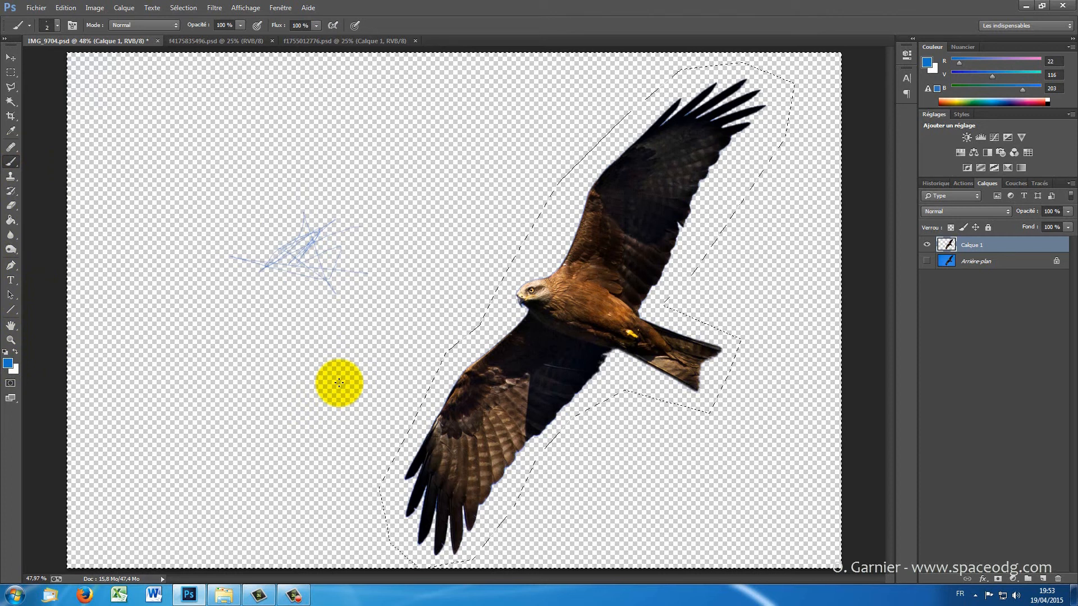
{"action": "key", "text": "ctrl+z"}
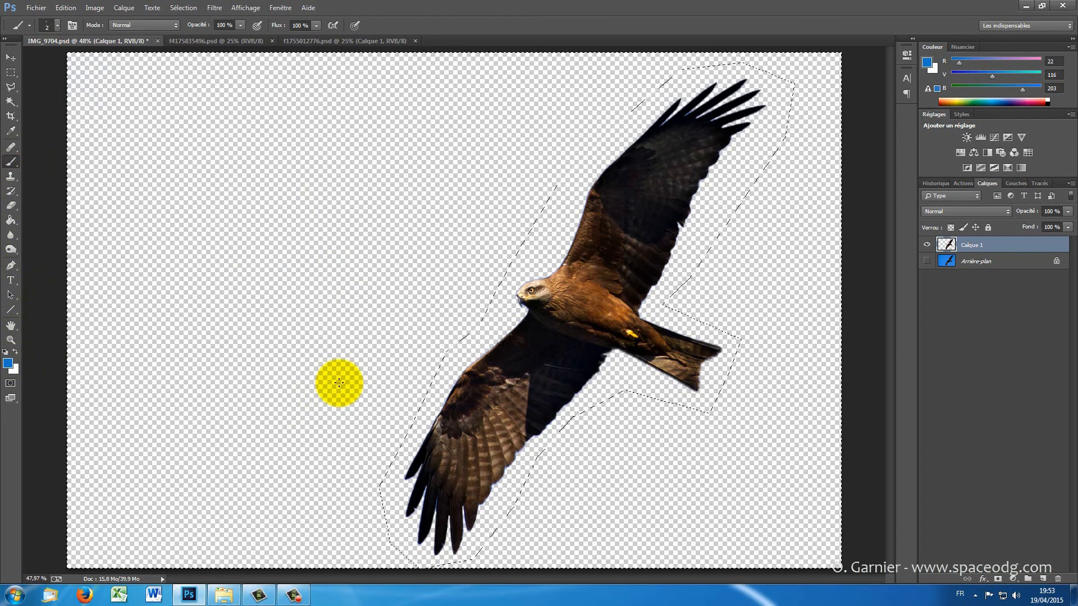